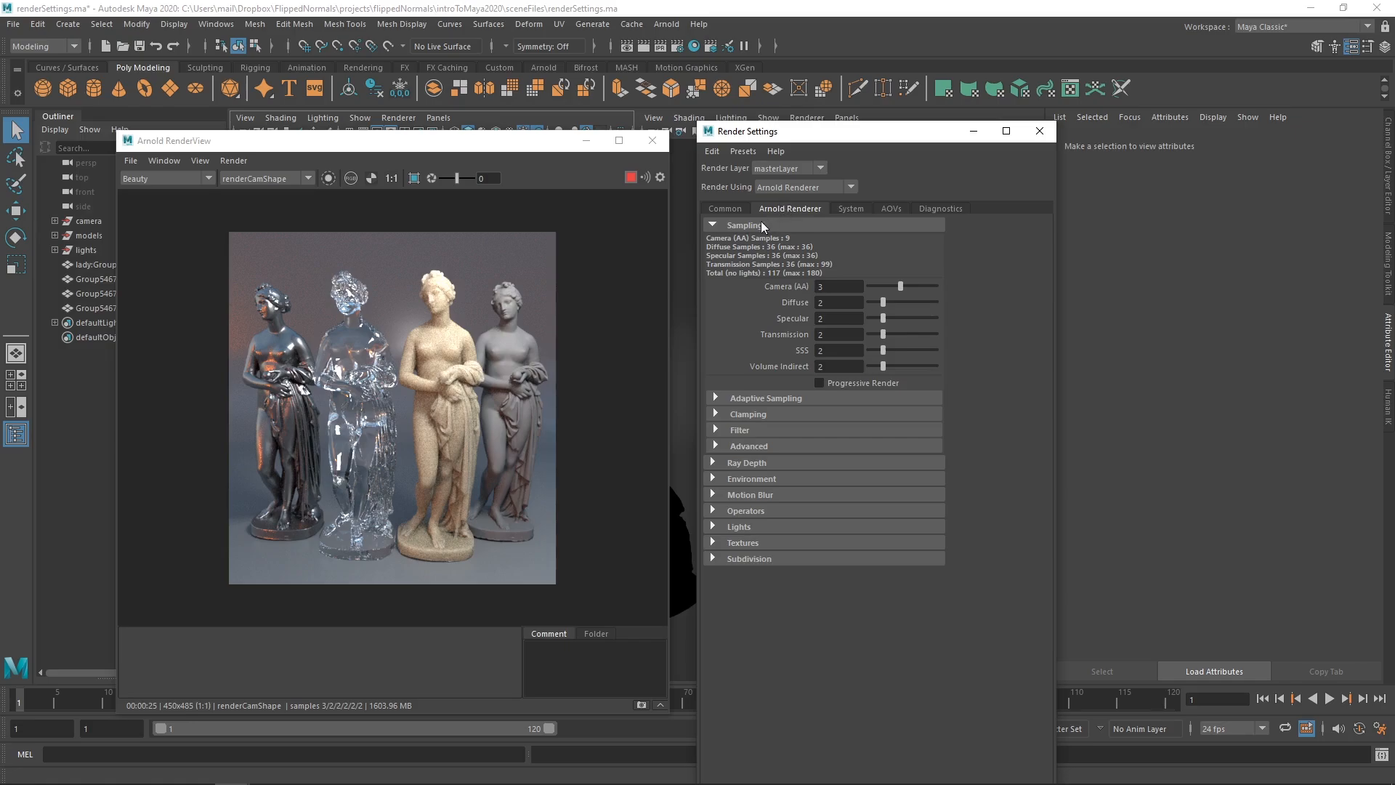
- Review the Sampling settings, highlighting Camera (AA) at 3 and Diffuse at 2
{"action": "left_click", "coordinate": [757, 224]}
{"action": "left_click", "coordinate": [753, 226]}
{"action": "left_click_drag", "start_coordinate": [793, 138], "coordinate": [870, 149]}
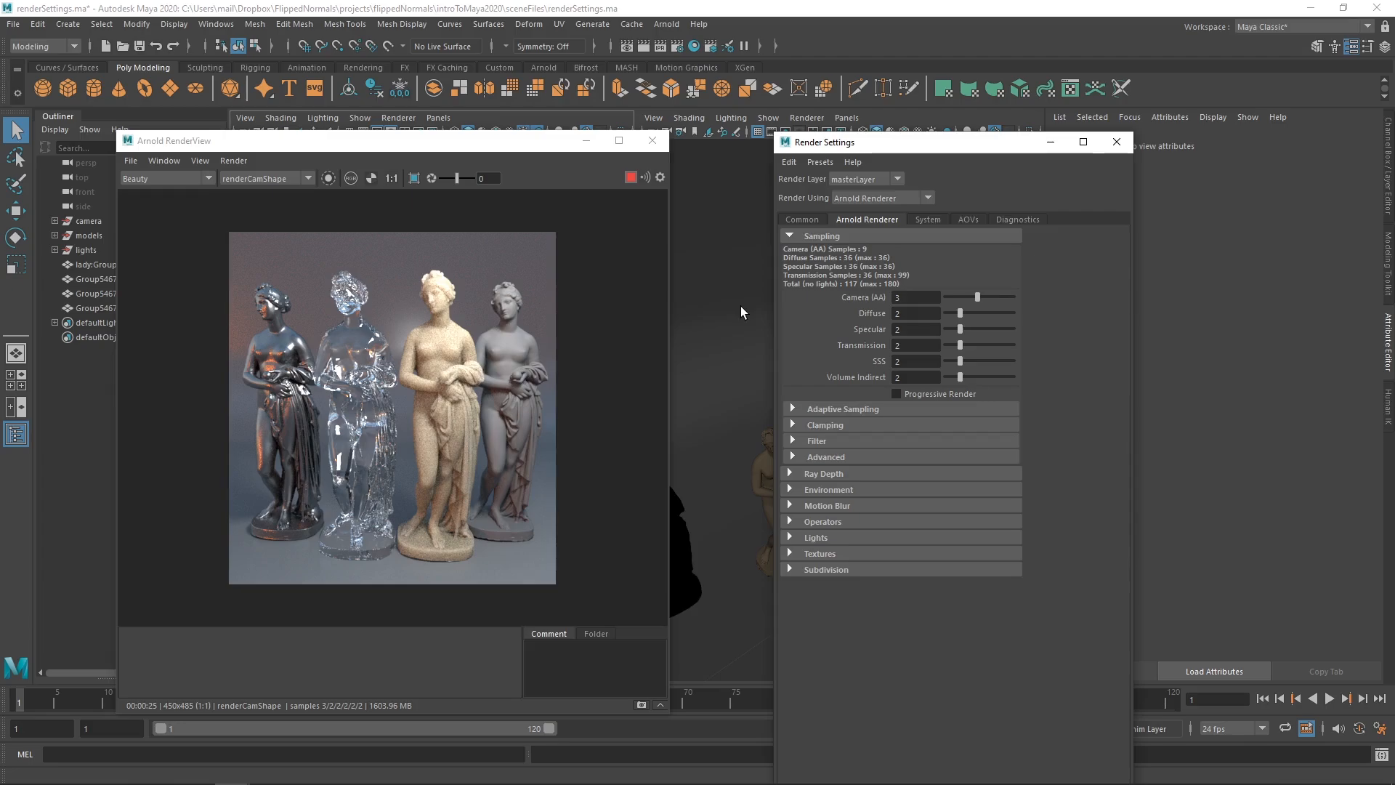
{"action": "left_click_drag", "start_coordinate": [881, 141], "coordinate": [796, 133]}
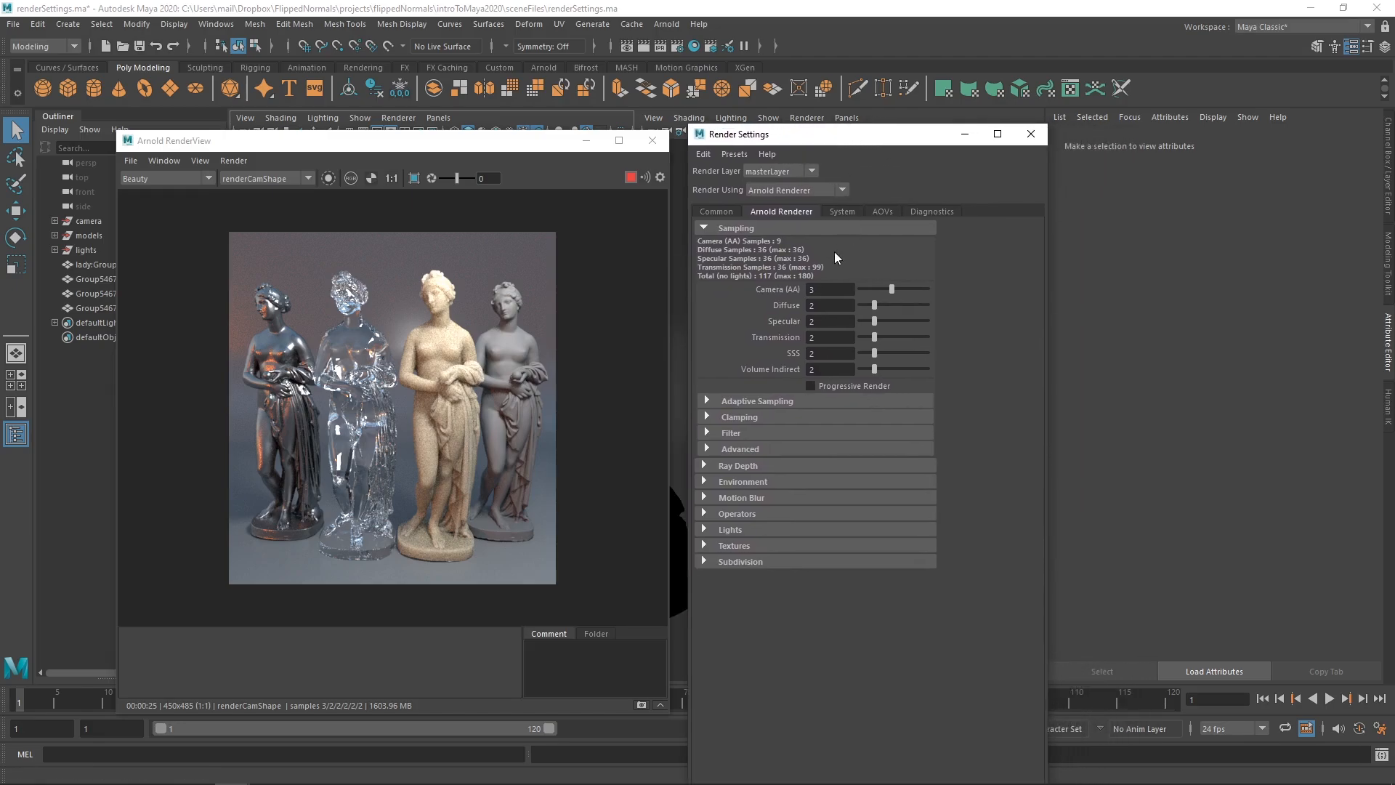
{"action": "left_click", "coordinate": [832, 290]}
{"action": "left_click_drag", "start_coordinate": [845, 136], "coordinate": [890, 133]}
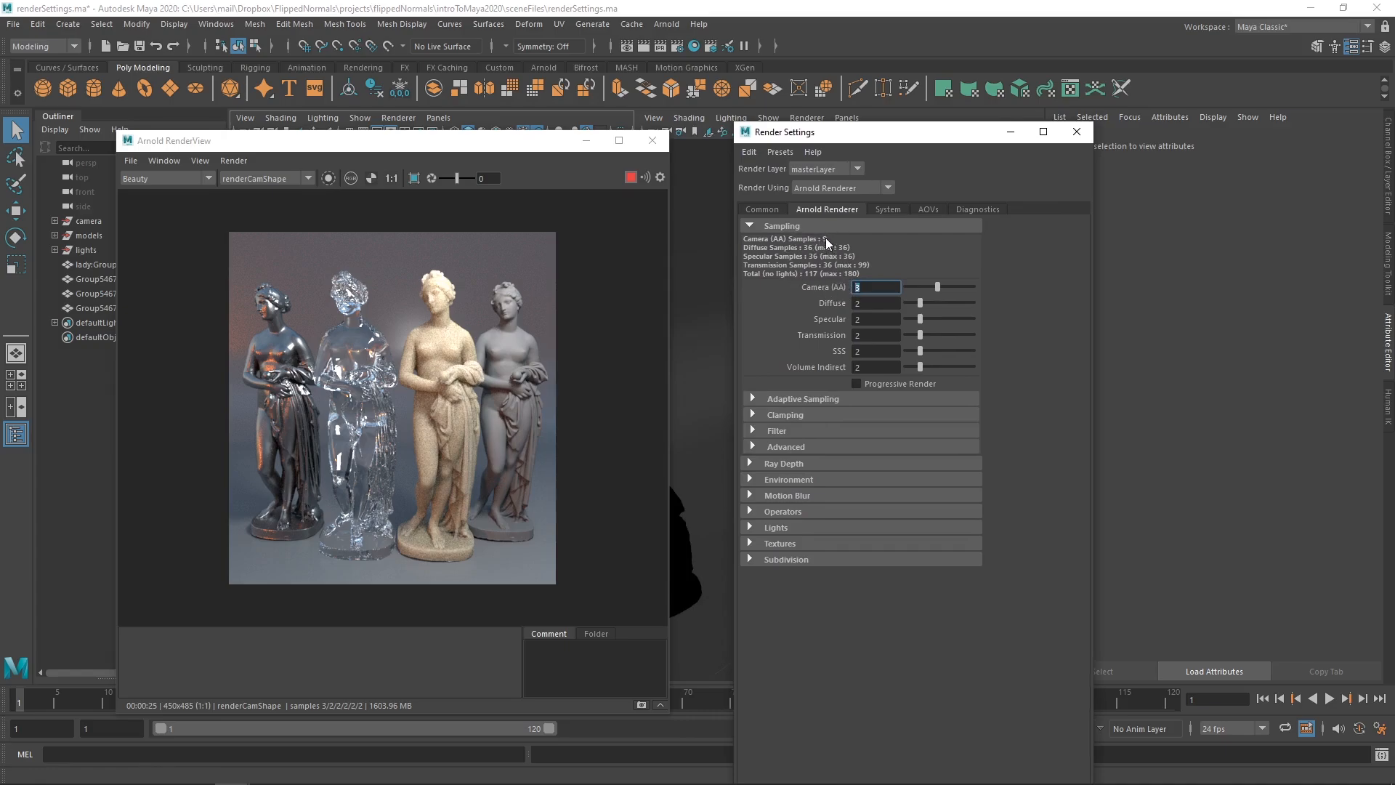
{"action": "left_click", "coordinate": [857, 303]}
{"action": "left_click", "coordinate": [880, 289]}
{"action": "double_click", "coordinate": [874, 289]}
{"action": "left_click", "coordinate": [878, 288]}
{"action": "double_click", "coordinate": [877, 289]}
{"action": "double_click", "coordinate": [868, 303]}
- Annotate a capture of the sampling settings with 2x2=4 and 4x9=36
{"action": "key", "text": "Print"}
{"action": "left_click_drag", "start_coordinate": [735, 204], "coordinate": [1145, 530]}
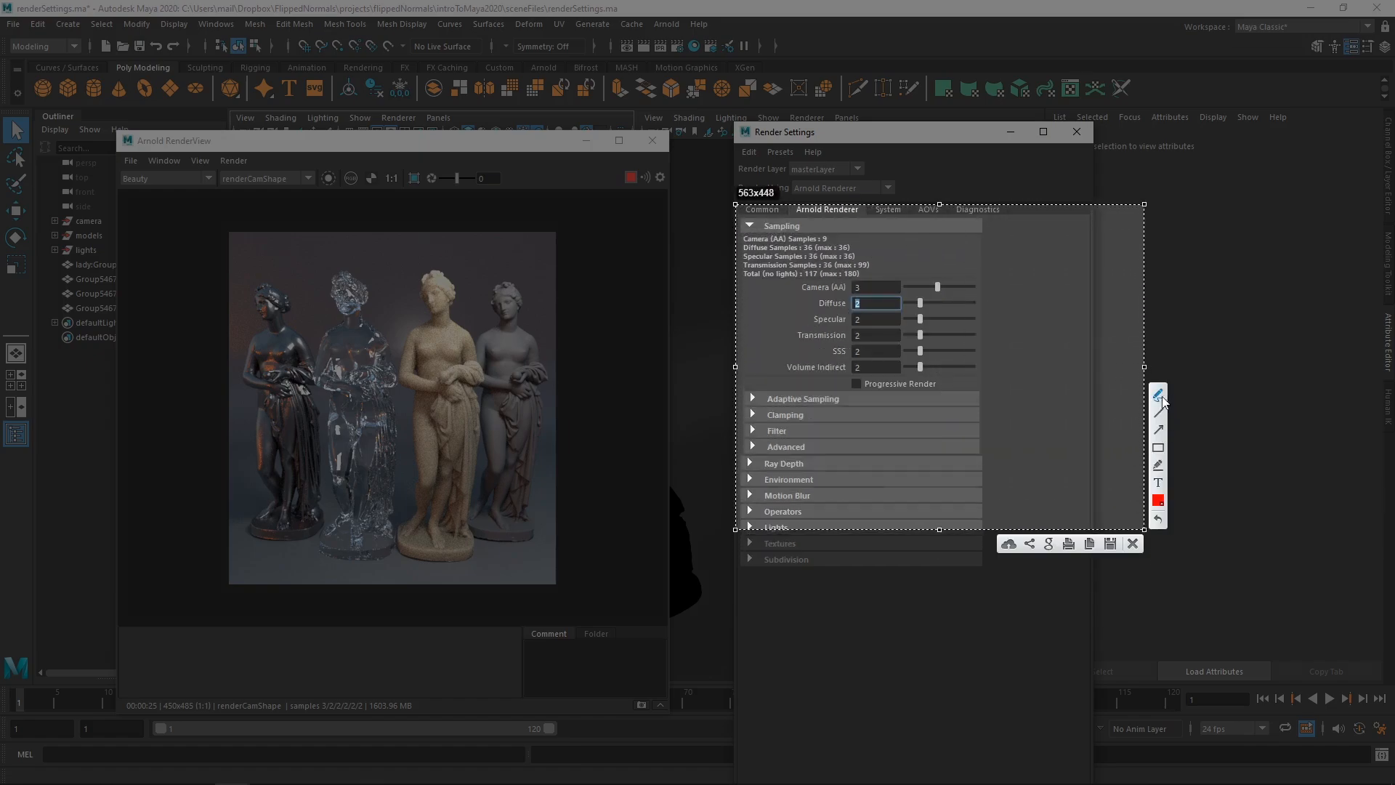
{"action": "left_click", "coordinate": [1159, 395]}
{"action": "left_click_drag", "start_coordinate": [996, 308], "coordinate": [1021, 324]}
{"action": "mouse_move", "coordinate": [1026, 307]}
{"action": "left_mouse_down"}
{"action": "mouse_move", "coordinate": [1037, 324]}
{"action": "mouse_move", "coordinate": [1025, 324]}
{"action": "left_mouse_up"}
{"action": "mouse_move", "coordinate": [1041, 308]}
{"action": "left_mouse_down"}
{"action": "mouse_move", "coordinate": [1061, 323]}
{"action": "mouse_move", "coordinate": [1080, 308]}
{"action": "left_mouse_up"}
{"action": "mouse_move", "coordinate": [1068, 319]}
{"action": "left_mouse_down"}
{"action": "mouse_move", "coordinate": [1102, 318]}
{"action": "mouse_move", "coordinate": [1096, 328]}
{"action": "left_mouse_up"}
{"action": "mouse_move", "coordinate": [1013, 347]}
{"action": "left_mouse_down"}
{"action": "mouse_move", "coordinate": [1011, 377]}
{"action": "mouse_move", "coordinate": [1020, 358]}
{"action": "mouse_move", "coordinate": [1027, 370]}
{"action": "left_mouse_up"}
{"action": "mouse_move", "coordinate": [826, 233]}
{"action": "left_mouse_down"}
{"action": "mouse_move", "coordinate": [818, 242]}
{"action": "mouse_move", "coordinate": [829, 232]}
{"action": "left_mouse_up"}
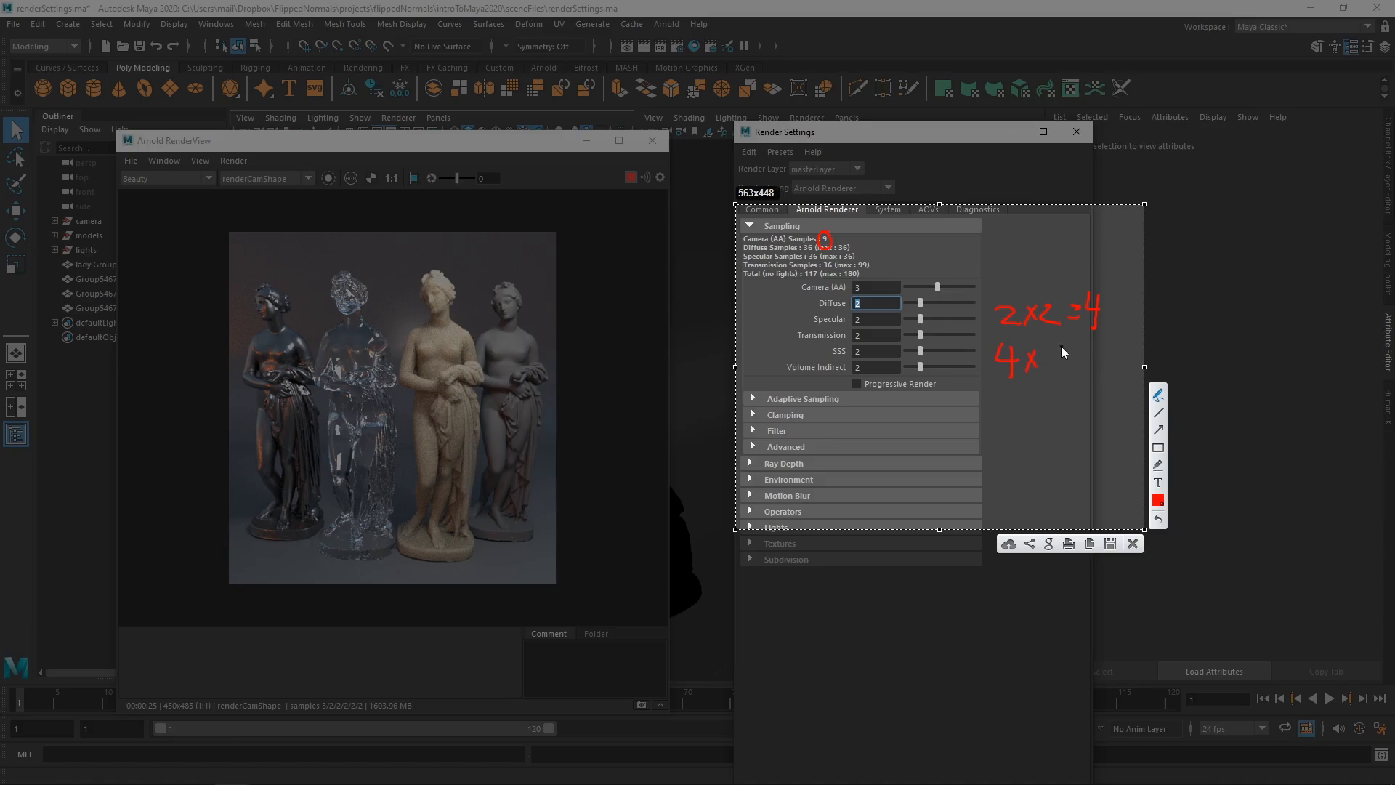
{"action": "mouse_move", "coordinate": [1061, 346]}
{"action": "left_mouse_down"}
{"action": "mouse_move", "coordinate": [1066, 377]}
{"action": "mouse_move", "coordinate": [1099, 363]}
{"action": "left_mouse_up"}
{"action": "left_click_drag", "start_coordinate": [1103, 346], "coordinate": [1104, 371]}
{"action": "left_click_drag", "start_coordinate": [1121, 345], "coordinate": [1119, 366]}
{"action": "key", "text": "Escape"}
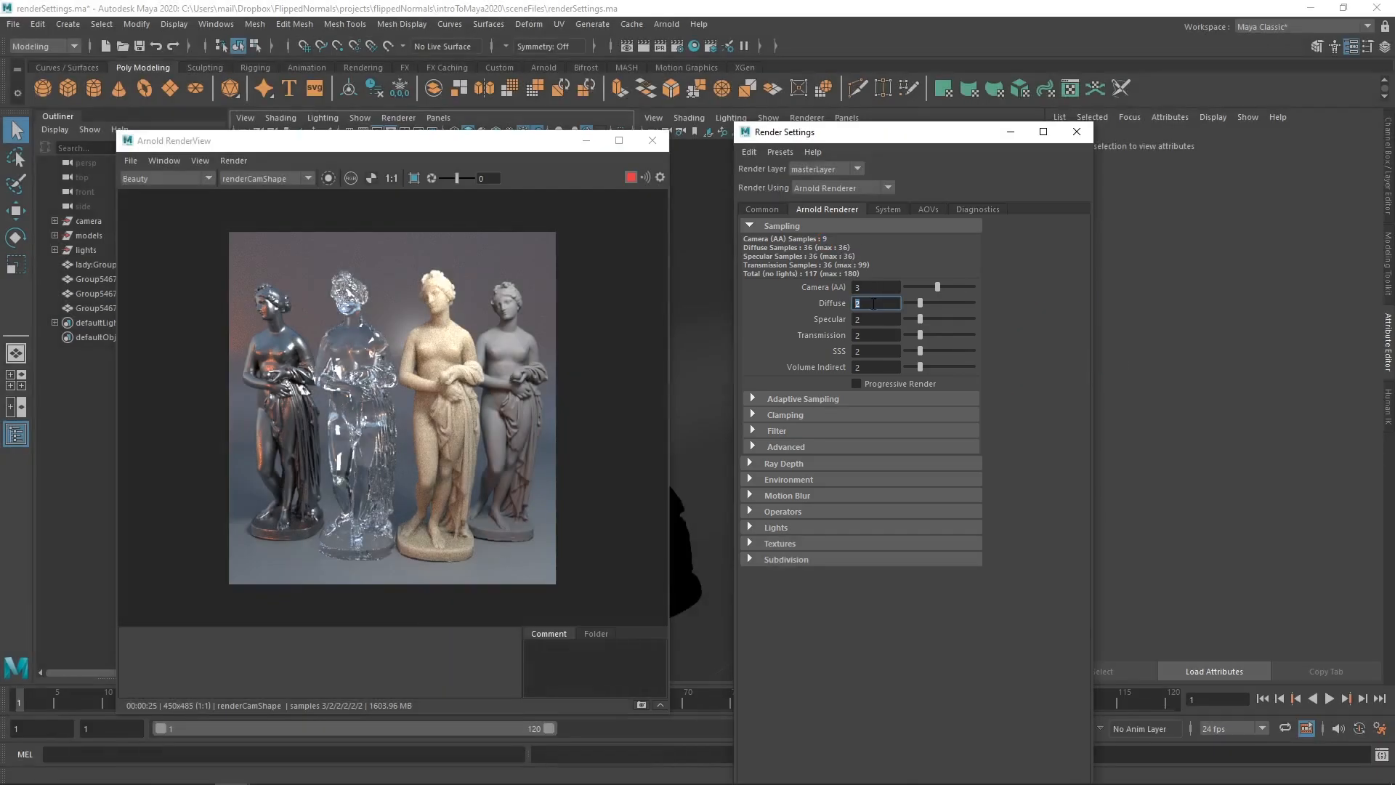
- Set Diffuse samples to 3, then annotate 3x3=9 and 9x9=81, circling the 81
{"action": "type", "text": "3"}
{"action": "key", "text": "Return"}
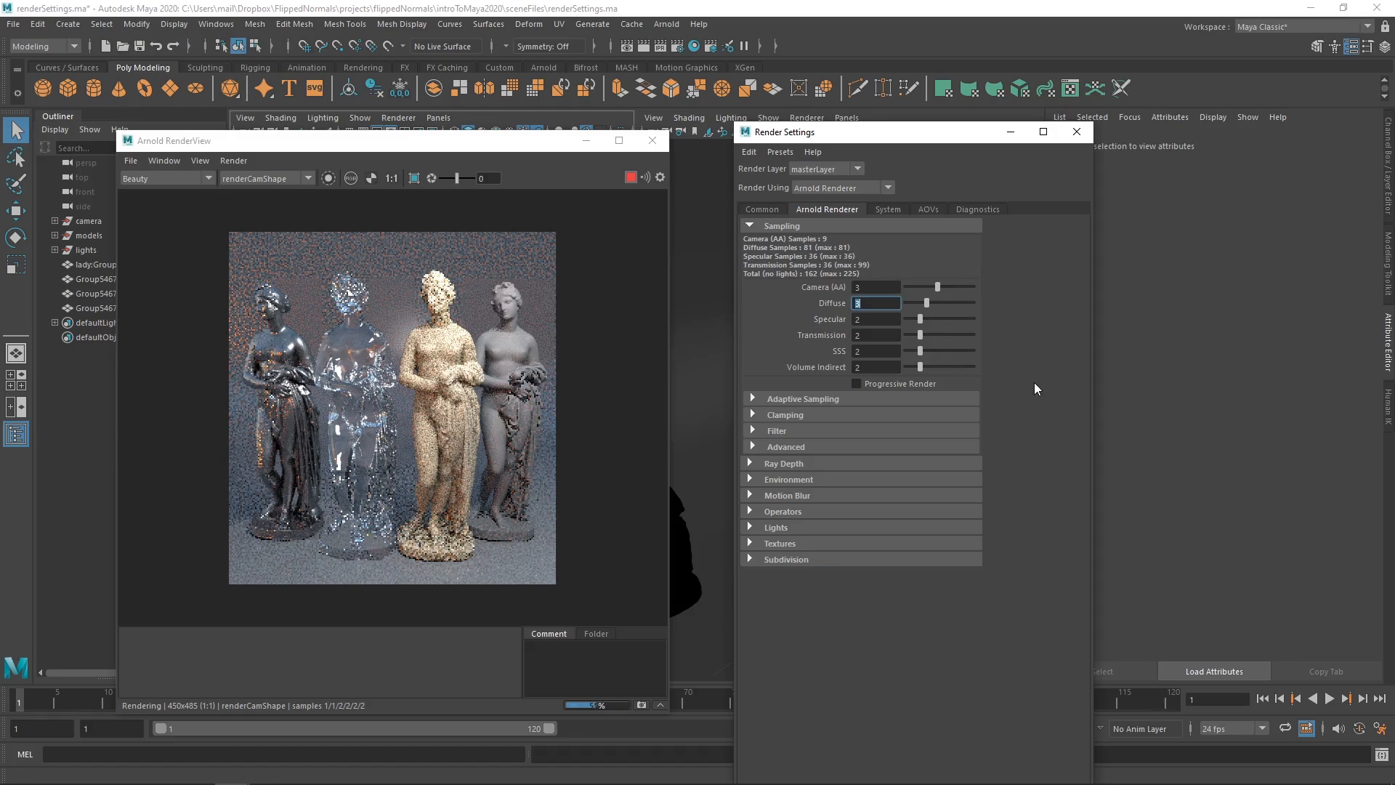
{"action": "key", "text": "Print"}
{"action": "left_click_drag", "start_coordinate": [801, 235], "coordinate": [1133, 492]}
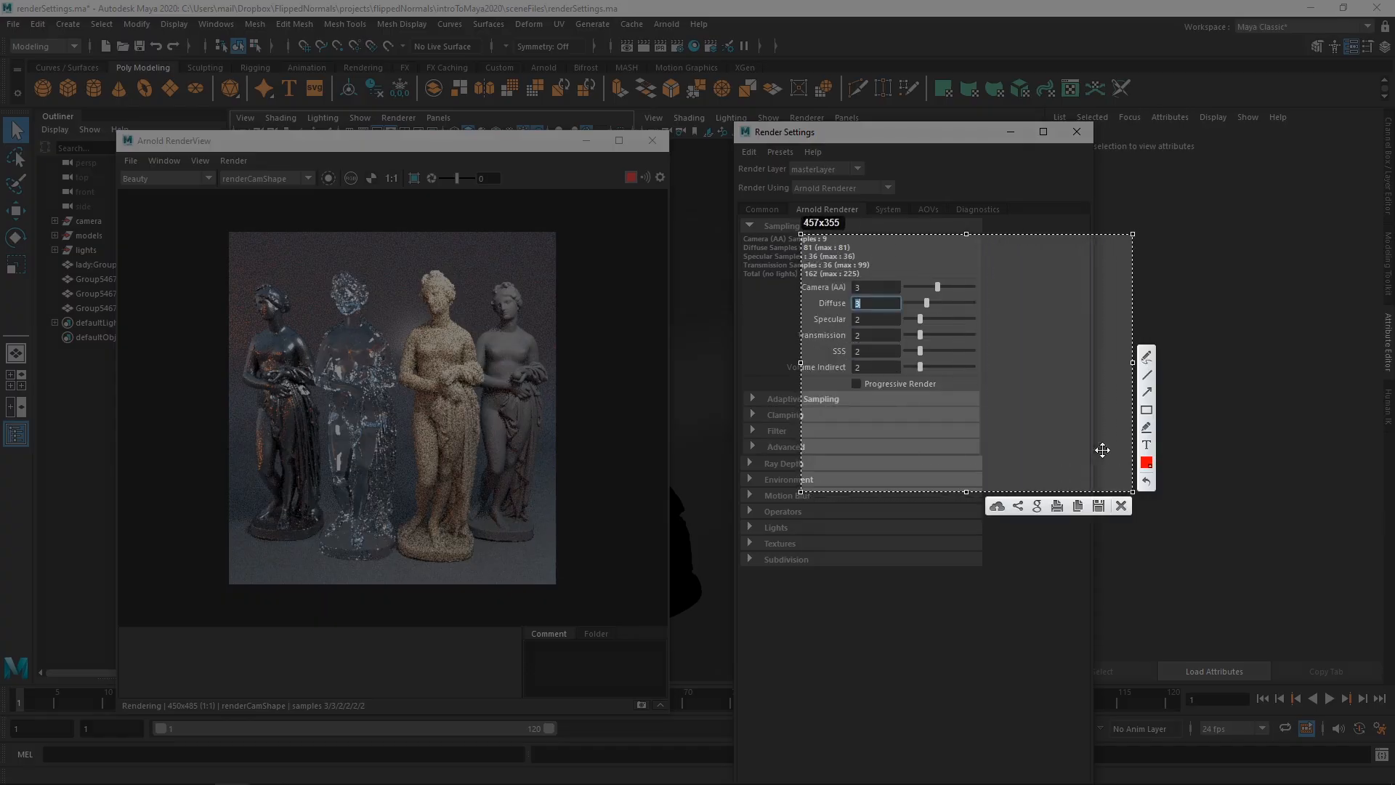
{"action": "left_click_drag", "start_coordinate": [982, 285], "coordinate": [1018, 308]}
{"action": "mouse_move", "coordinate": [1017, 290]}
{"action": "left_mouse_down"}
{"action": "mouse_move", "coordinate": [1004, 309]}
{"action": "mouse_move", "coordinate": [1086, 318]}
{"action": "left_mouse_up"}
{"action": "mouse_move", "coordinate": [1004, 336]}
{"action": "left_mouse_down"}
{"action": "mouse_move", "coordinate": [989, 335]}
{"action": "mouse_move", "coordinate": [1003, 363]}
{"action": "mouse_move", "coordinate": [1027, 354]}
{"action": "left_mouse_up"}
{"action": "mouse_move", "coordinate": [1028, 335]}
{"action": "left_mouse_down"}
{"action": "mouse_move", "coordinate": [1012, 356]}
{"action": "mouse_move", "coordinate": [1041, 329]}
{"action": "mouse_move", "coordinate": [1046, 366]}
{"action": "mouse_move", "coordinate": [1066, 344]}
{"action": "left_mouse_up"}
{"action": "left_click_drag", "start_coordinate": [1054, 355], "coordinate": [1066, 354]}
{"action": "mouse_move", "coordinate": [1081, 336]}
{"action": "left_mouse_down"}
{"action": "mouse_move", "coordinate": [1075, 361]}
{"action": "mouse_move", "coordinate": [1081, 337]}
{"action": "left_mouse_up"}
{"action": "left_click_drag", "start_coordinate": [1094, 336], "coordinate": [1093, 363]}
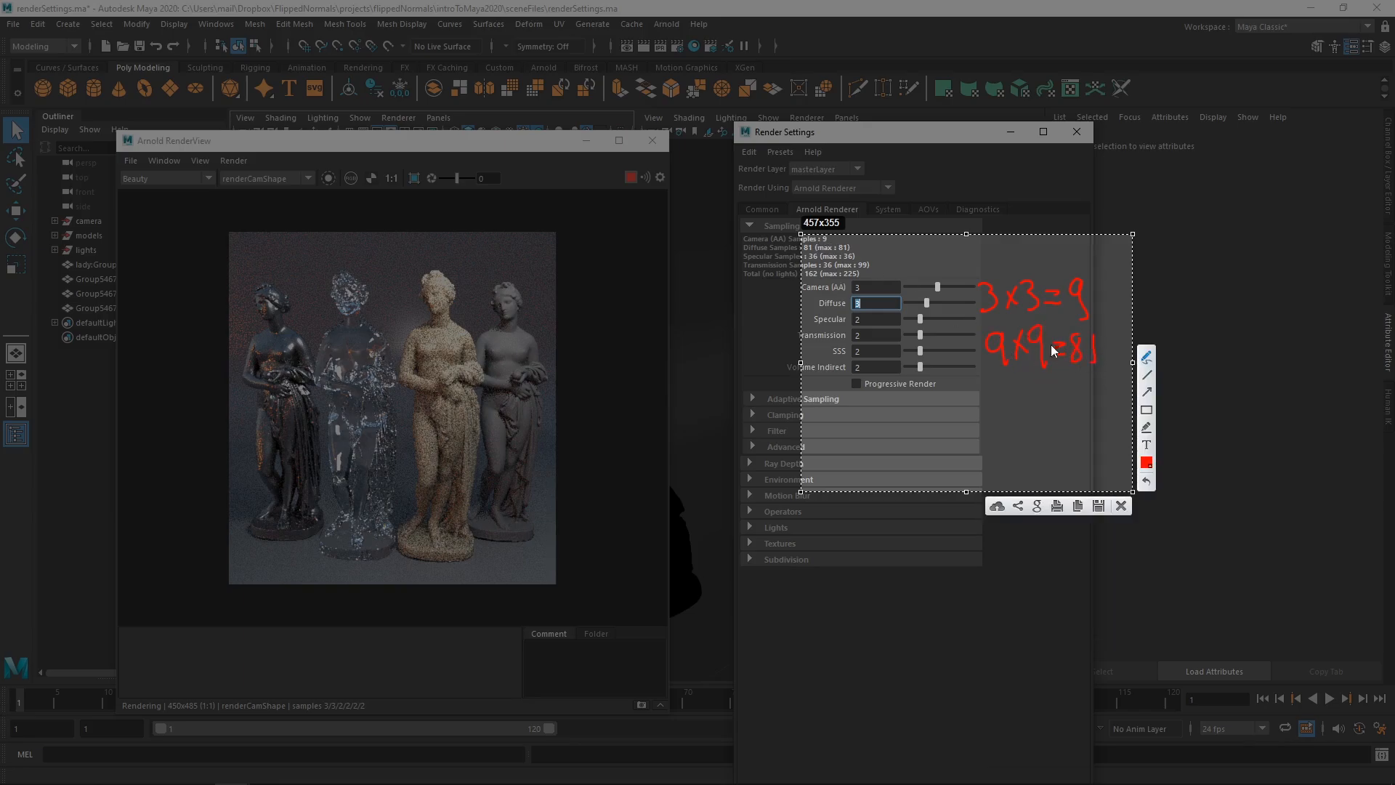
{"action": "mouse_move", "coordinate": [848, 247]}
{"action": "left_mouse_down"}
{"action": "mouse_move", "coordinate": [837, 251]}
{"action": "mouse_move", "coordinate": [848, 241]}
{"action": "left_mouse_up"}
- Switch Diffuse samples to 2 and back to 3 to compare the renders
{"action": "key", "text": "Escape"}
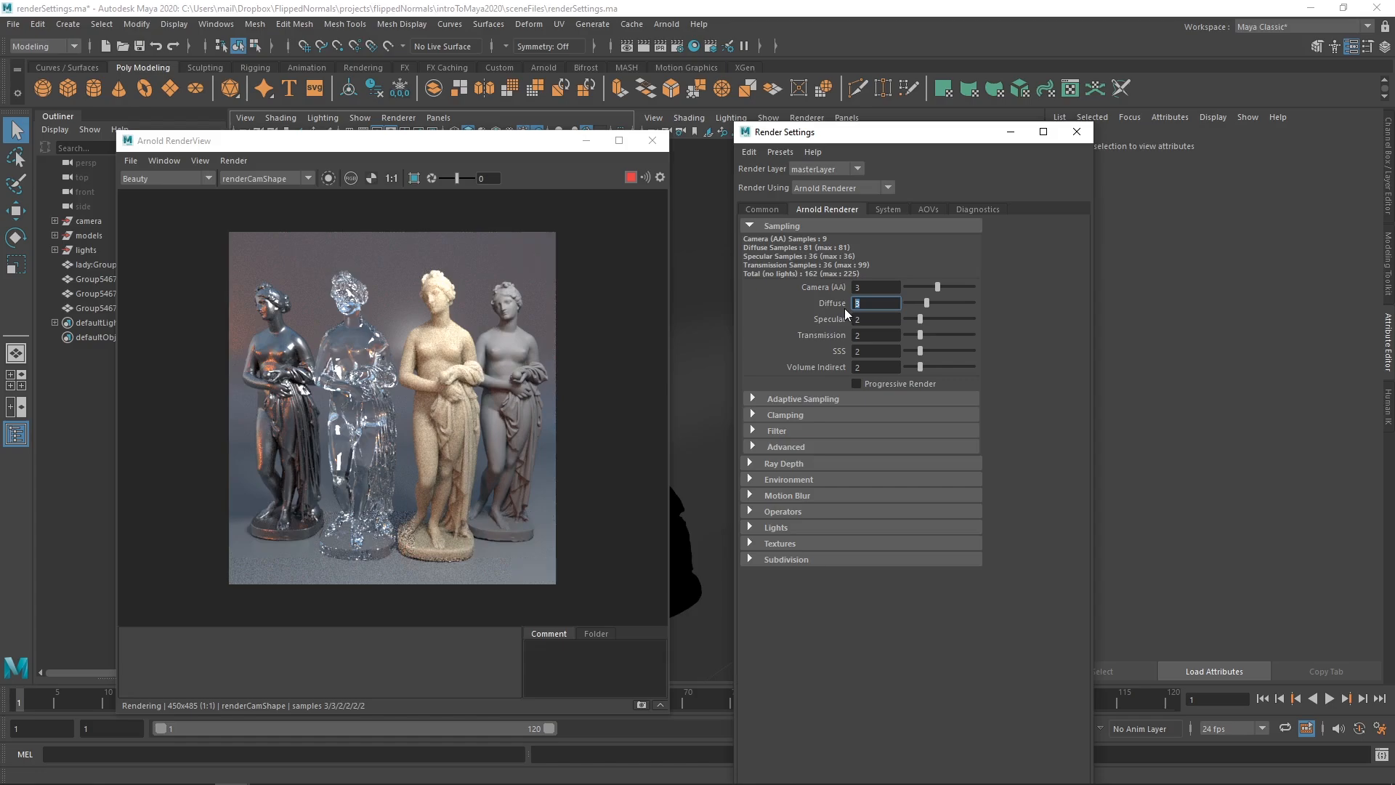
{"action": "type", "text": "2"}
{"action": "key", "text": "Return"}
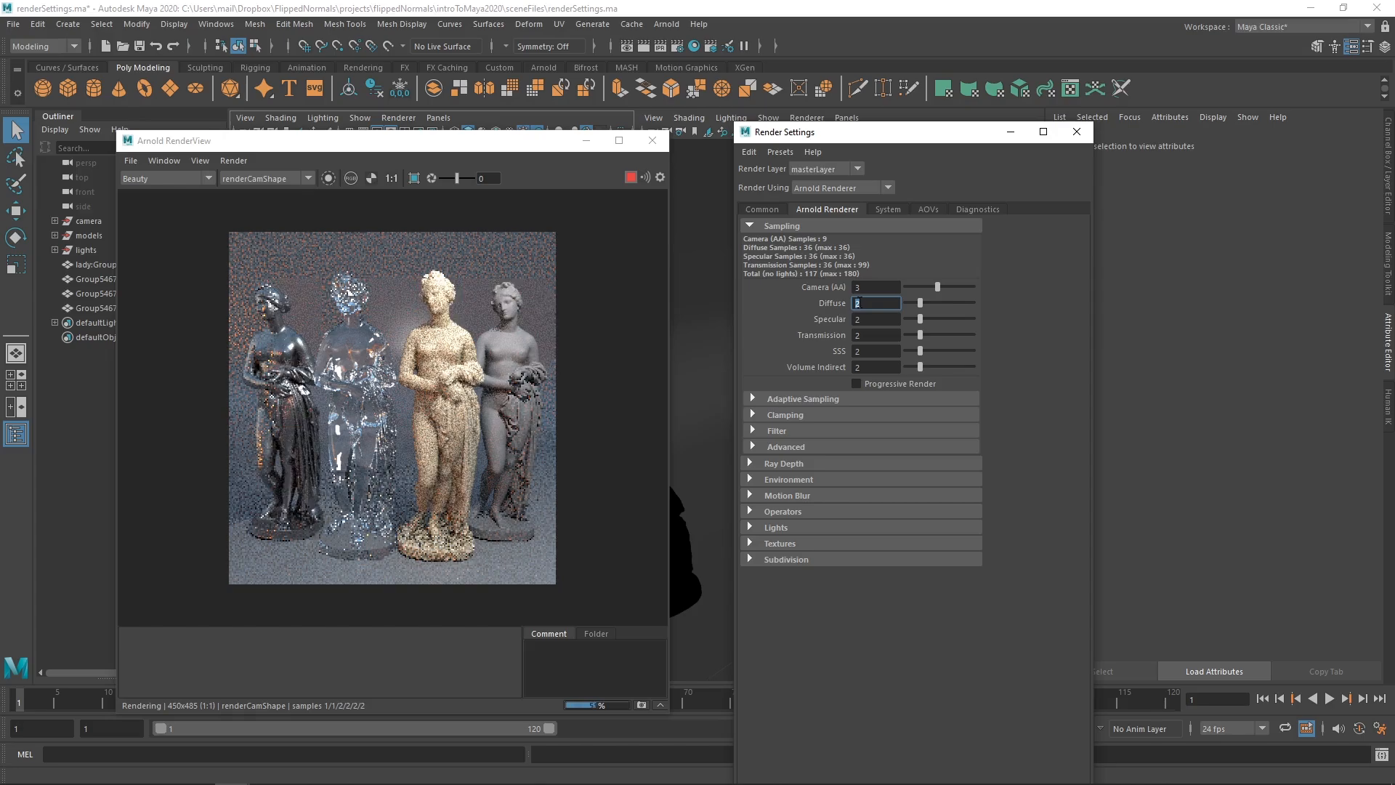
{"action": "type", "text": "3"}
{"action": "key", "text": "Return"}
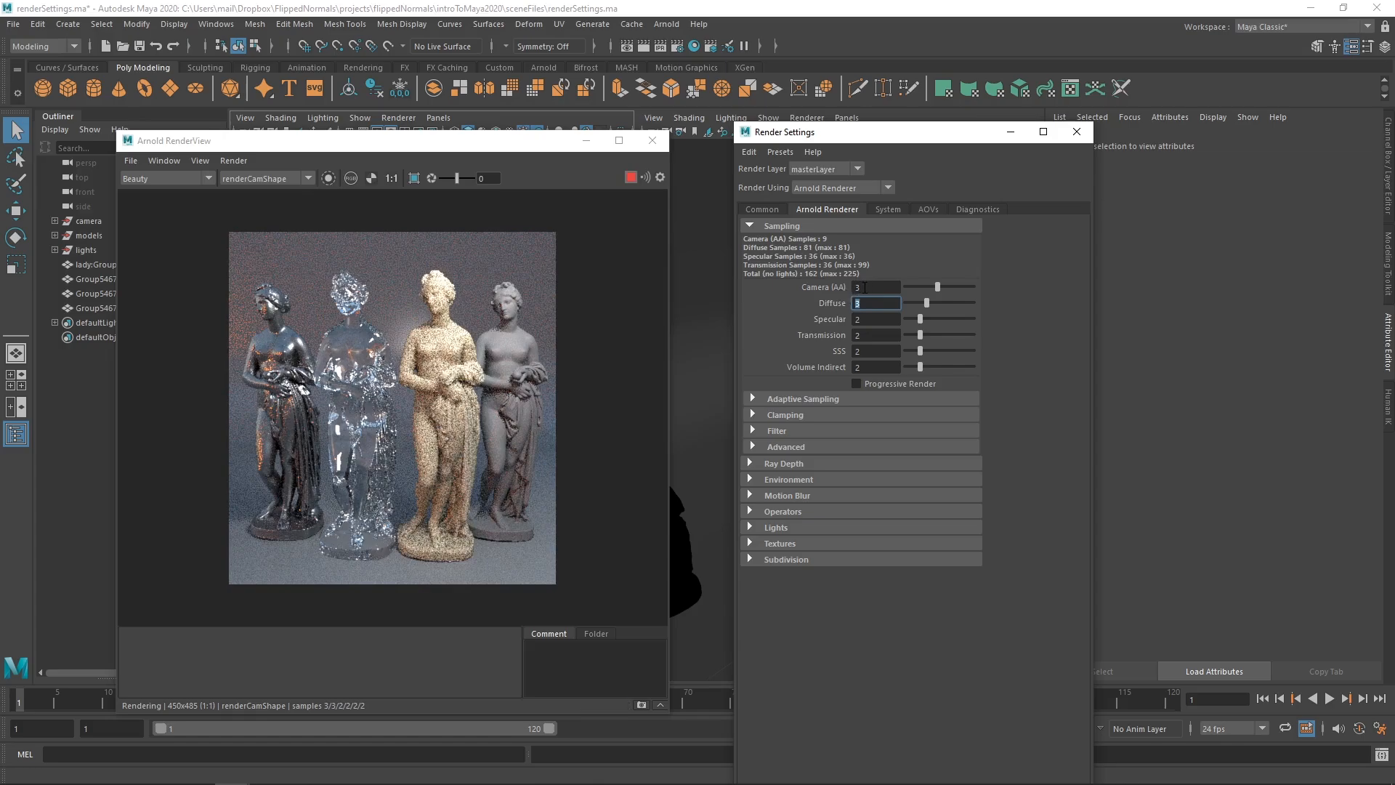
- Set Camera (AA) samples to 4, giving 144 diffuse and 288 total samples
{"action": "left_click", "coordinate": [868, 286]}
{"action": "type", "text": "4"}
{"action": "key", "text": "Tab"}
- Reset Camera (AA) to 3 and Diffuse to 2, then stop the interactive Arnold render
{"action": "left_click", "coordinate": [882, 288]}
{"action": "key", "text": "BackSpace"}
{"action": "type", "text": "3"}
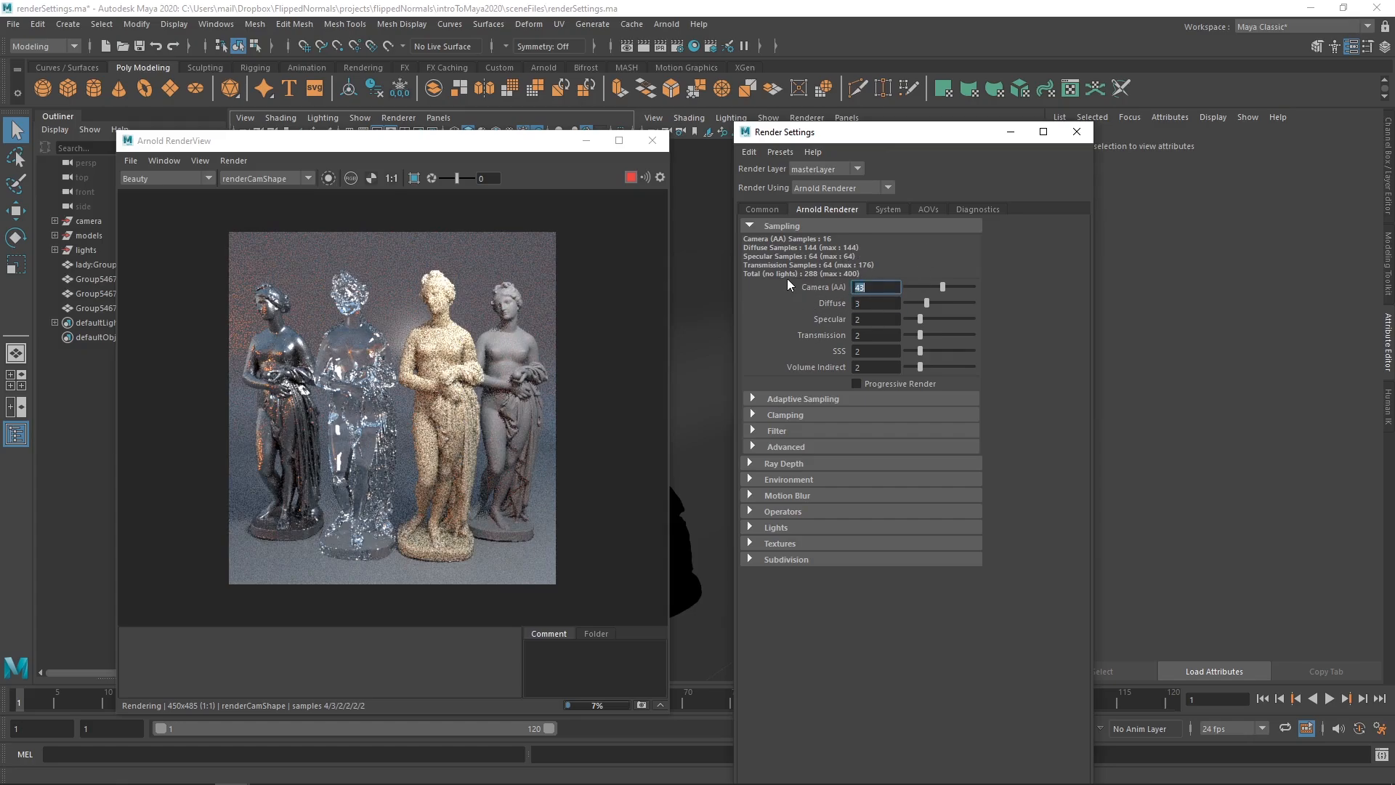
{"action": "key", "text": "Return"}
{"action": "left_click", "coordinate": [873, 304]}
{"action": "key", "text": "BackSpace"}
{"action": "type", "text": "2"}
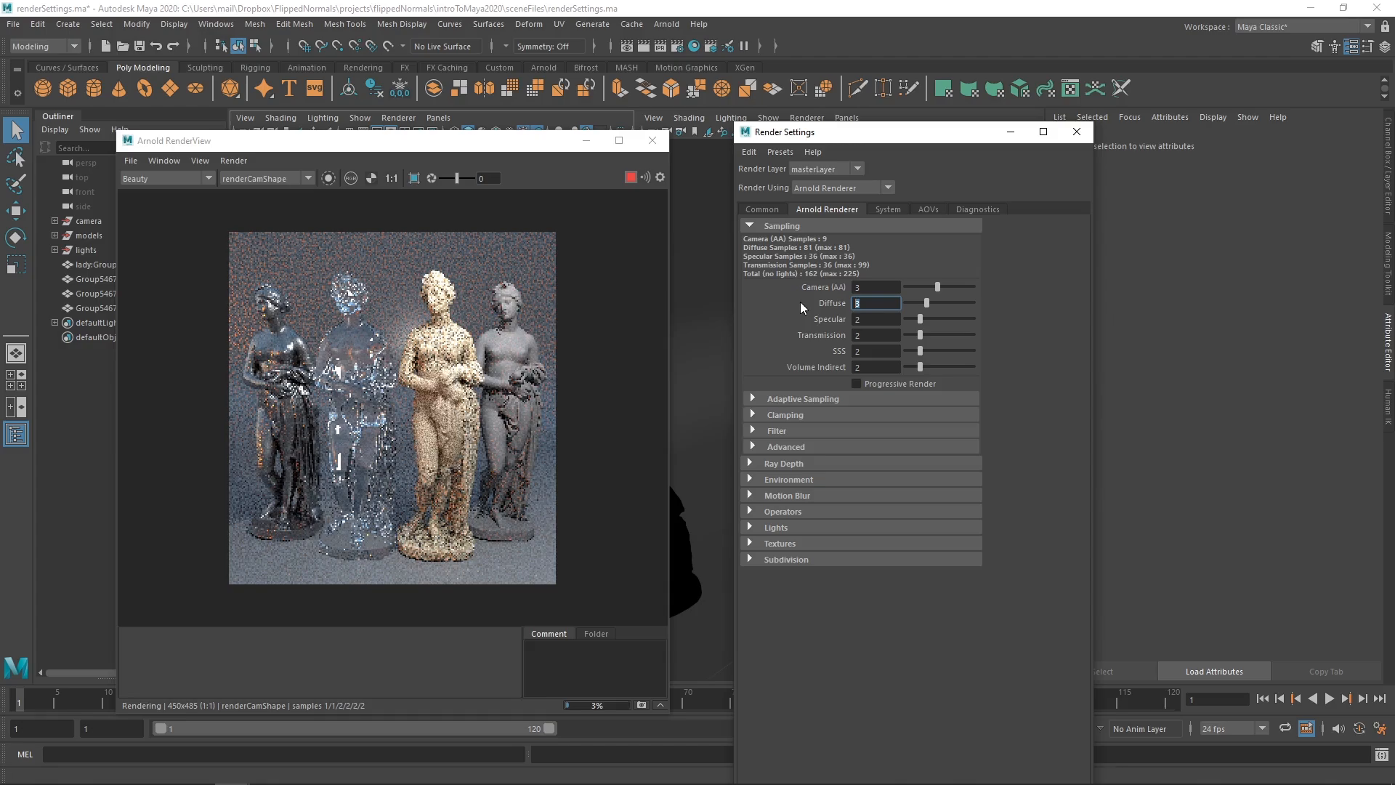
{"action": "key", "text": "Return"}
{"action": "left_click", "coordinate": [631, 178]}
{"action": "left_click", "coordinate": [821, 288]}
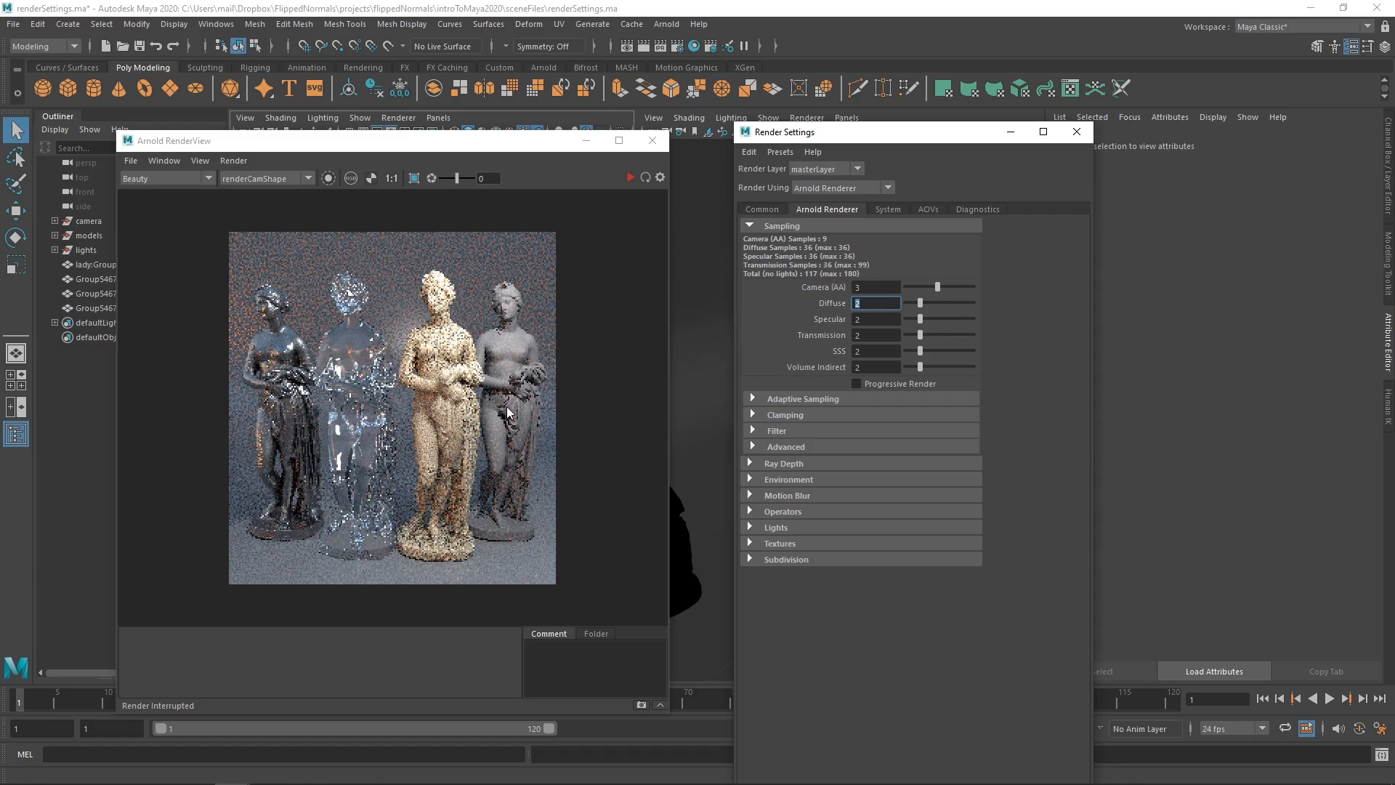
{"action": "left_click", "coordinate": [859, 287]}
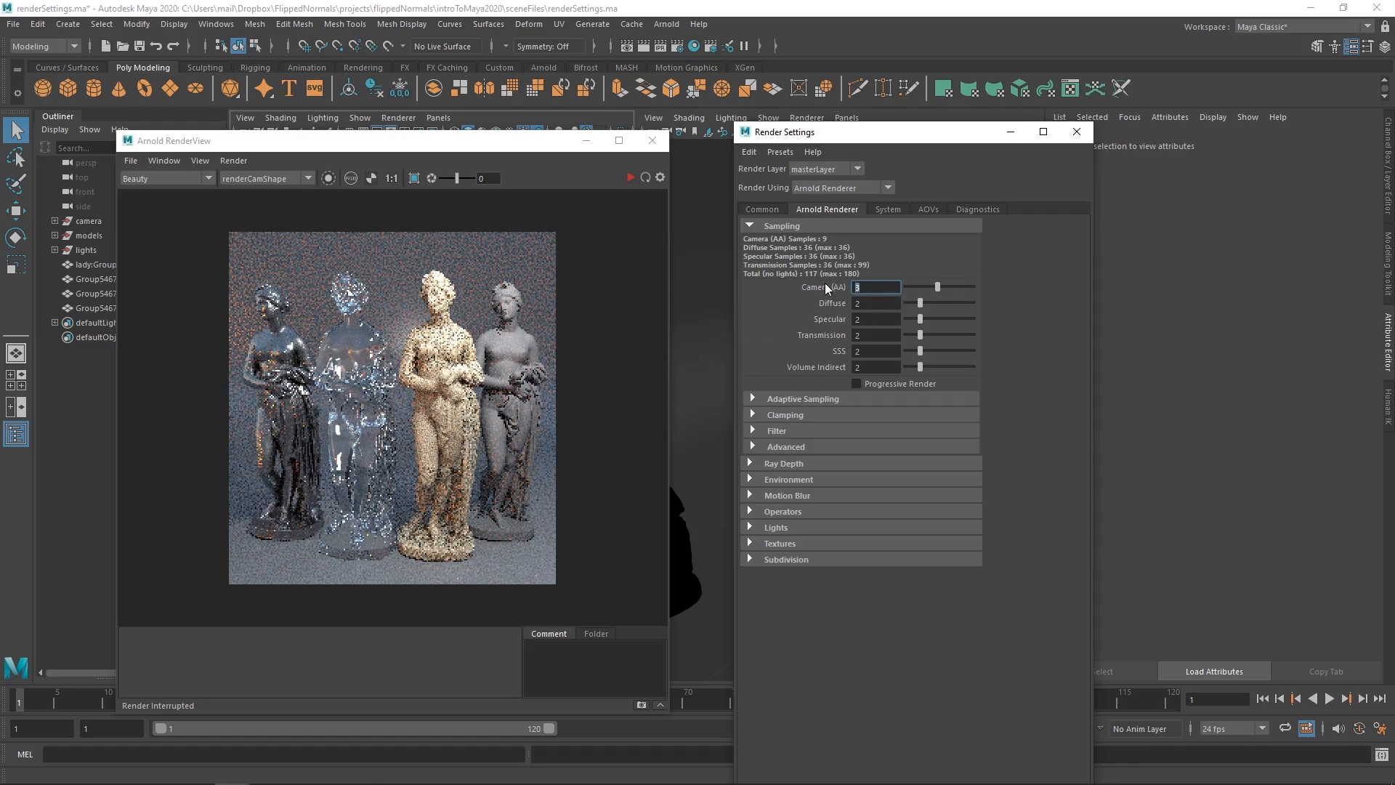
{"action": "left_click", "coordinate": [876, 302]}
{"action": "left_click", "coordinate": [865, 320]}
{"action": "left_click", "coordinate": [865, 335]}
{"action": "left_click", "coordinate": [865, 352]}
{"action": "left_click", "coordinate": [873, 368]}
{"action": "key", "text": "Tab"}
{"action": "key", "text": "Tab"}
- Expand Ray Depth and inspect its Diffuse (1) and Transmission (8) values
{"action": "left_click", "coordinate": [780, 465]}
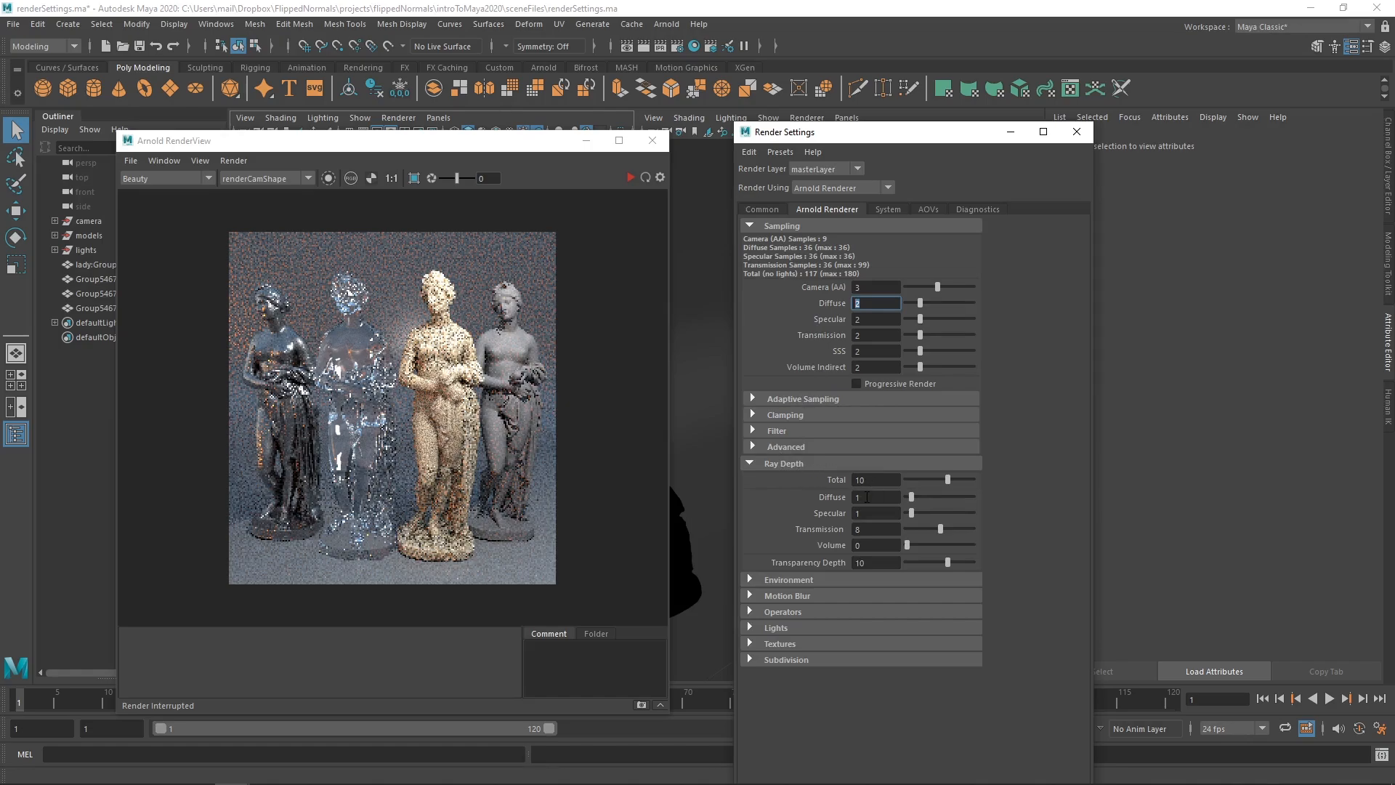
{"action": "double_click", "coordinate": [869, 499]}
{"action": "left_click", "coordinate": [861, 530]}
{"action": "left_click", "coordinate": [864, 500]}
- Enable Arnold motion blur, collapse its section, and expand the Textures settings
{"action": "left_click", "coordinate": [790, 596]}
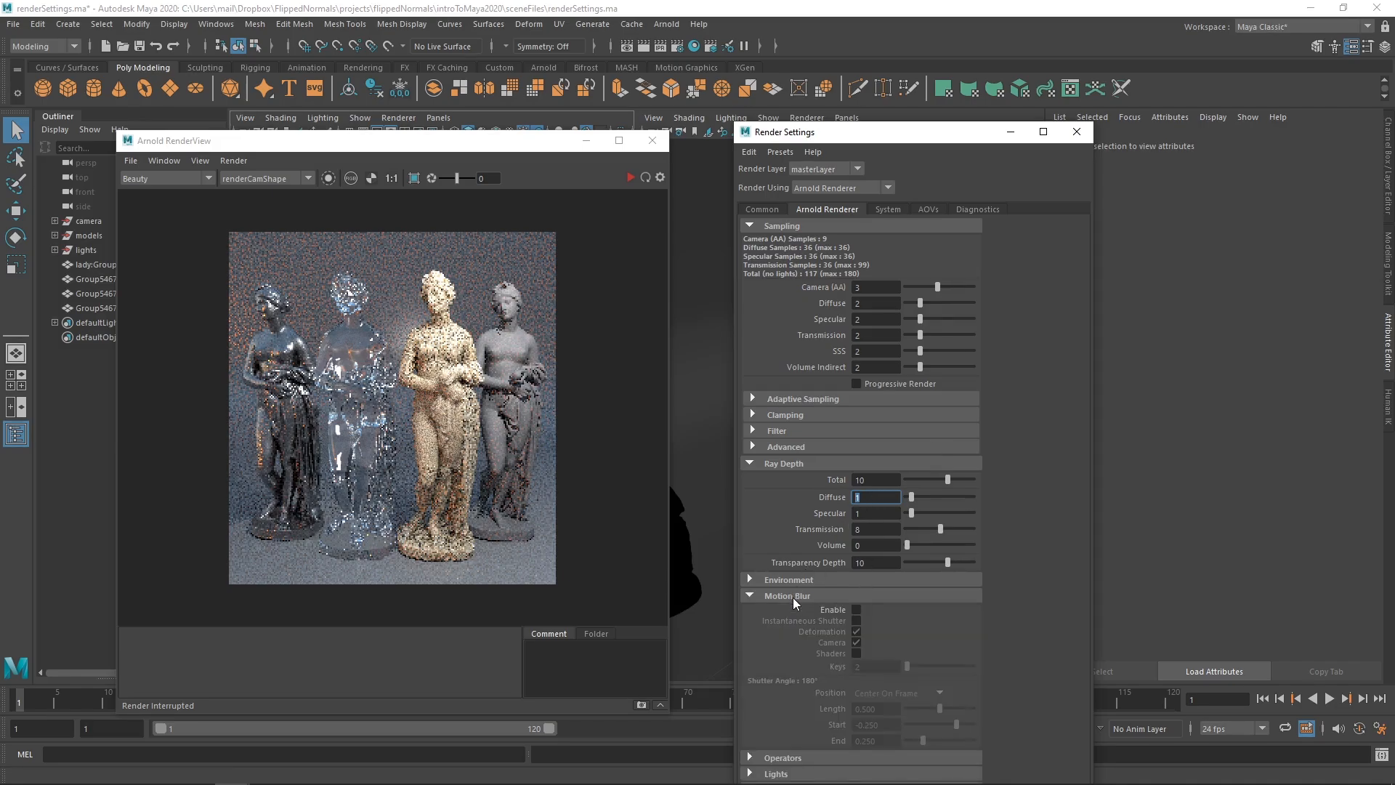
{"action": "left_click", "coordinate": [856, 612]}
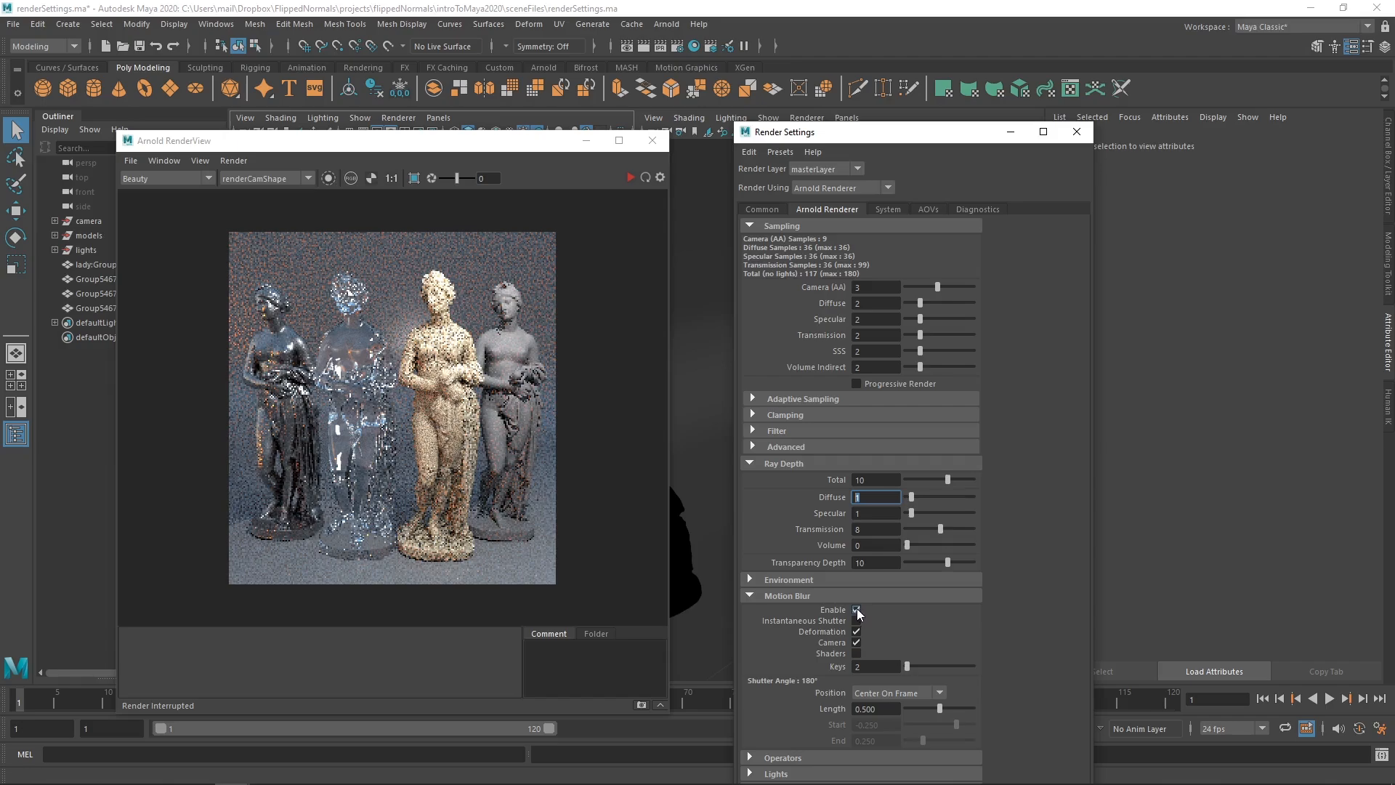
{"action": "left_click", "coordinate": [874, 288]}
{"action": "left_click", "coordinate": [797, 596]}
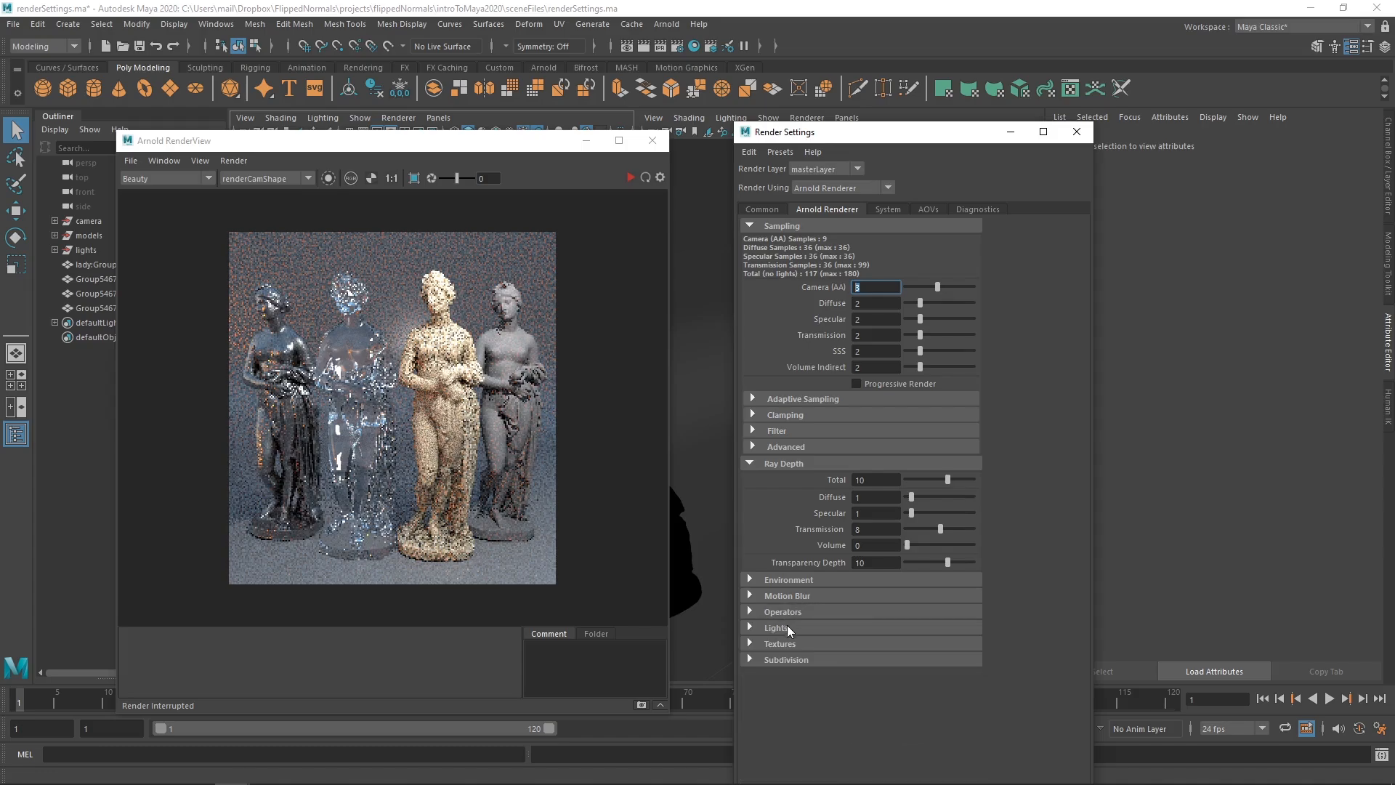
{"action": "left_click", "coordinate": [785, 643]}
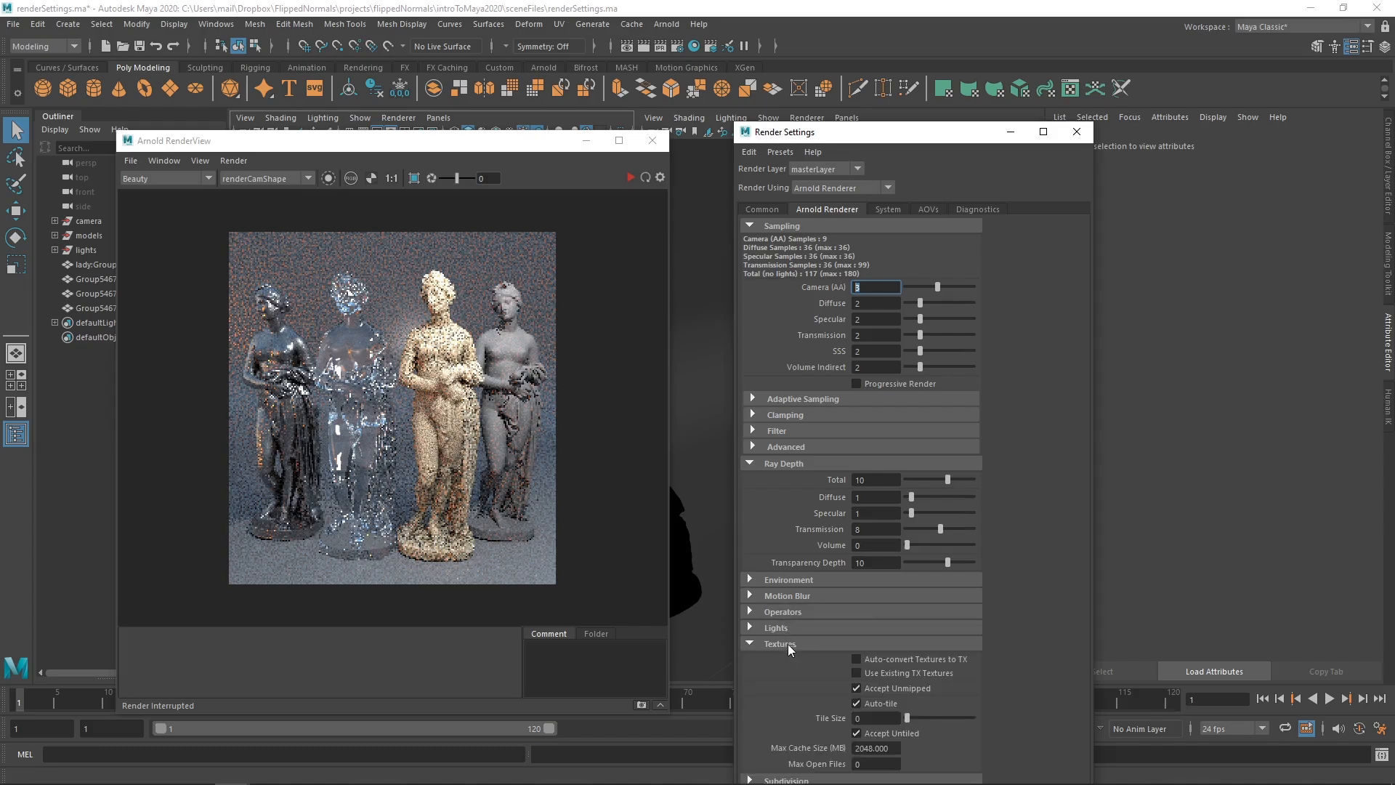
- Check Auto-convert Textures to TX in the Arnold Textures settings
{"action": "left_click", "coordinate": [884, 658]}
- Uncheck Auto-convert Textures to TX and collapse the Textures section
{"action": "left_click", "coordinate": [890, 661]}
{"action": "left_click", "coordinate": [774, 644]}
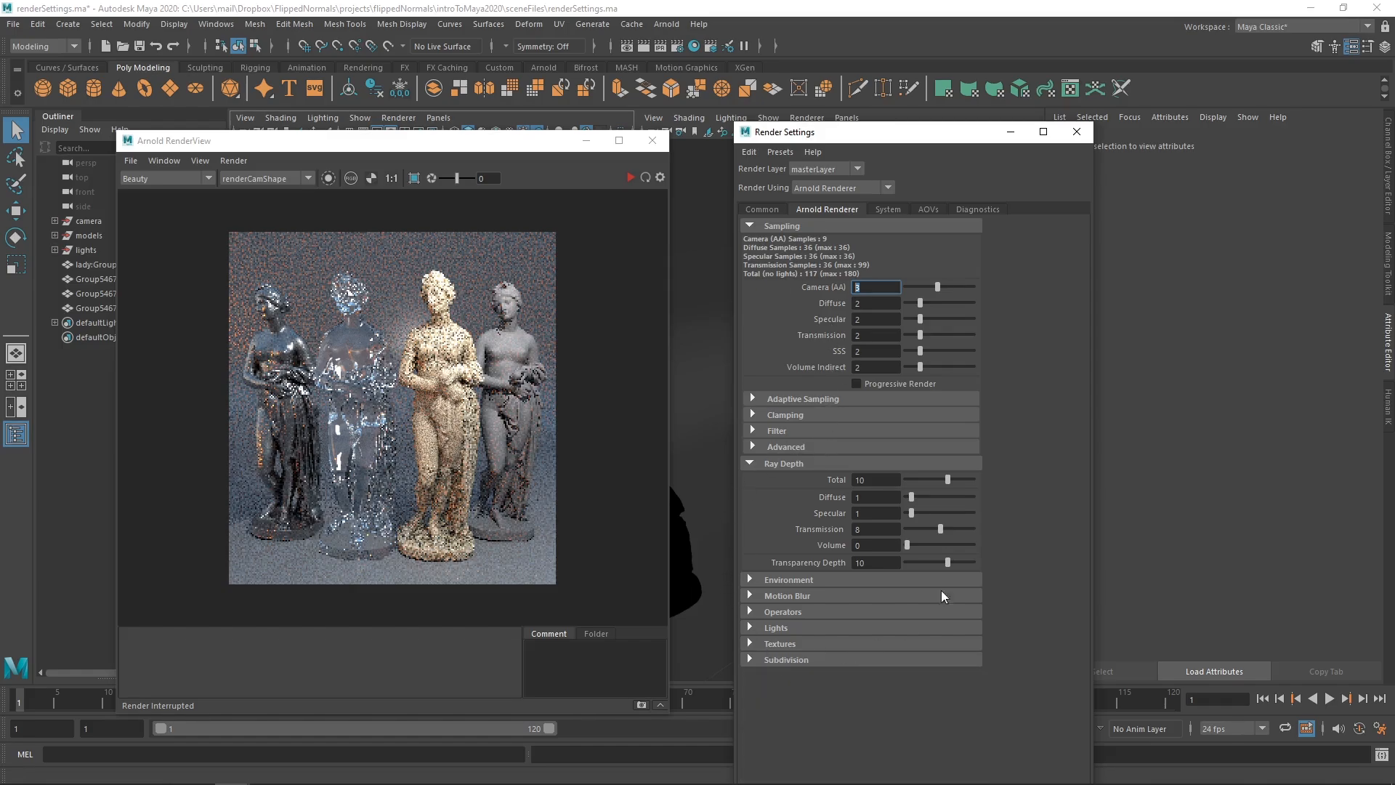
- Collapse Ray Depth and restart the Arnold IPR render for a fresh image
{"action": "left_click", "coordinate": [789, 465]}
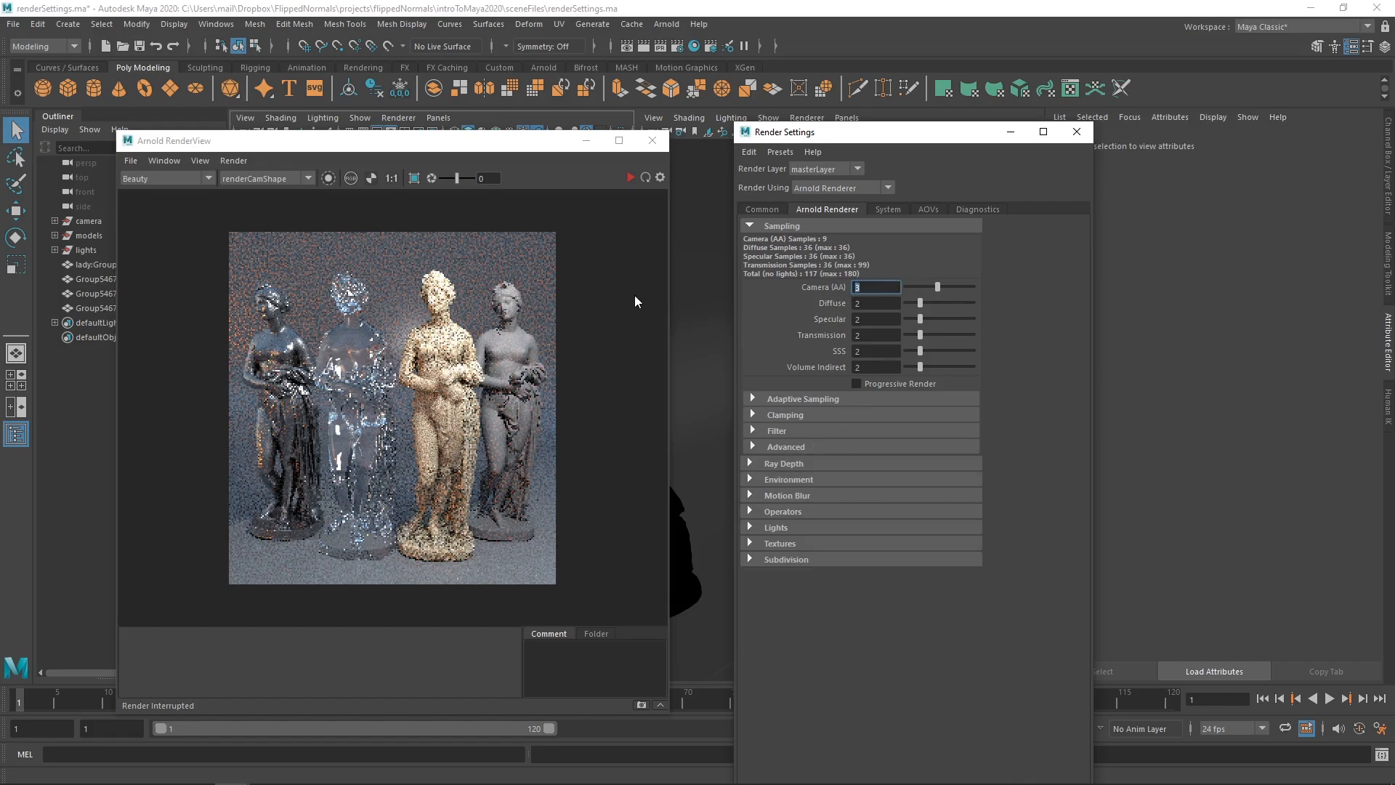
{"action": "left_click", "coordinate": [631, 177]}
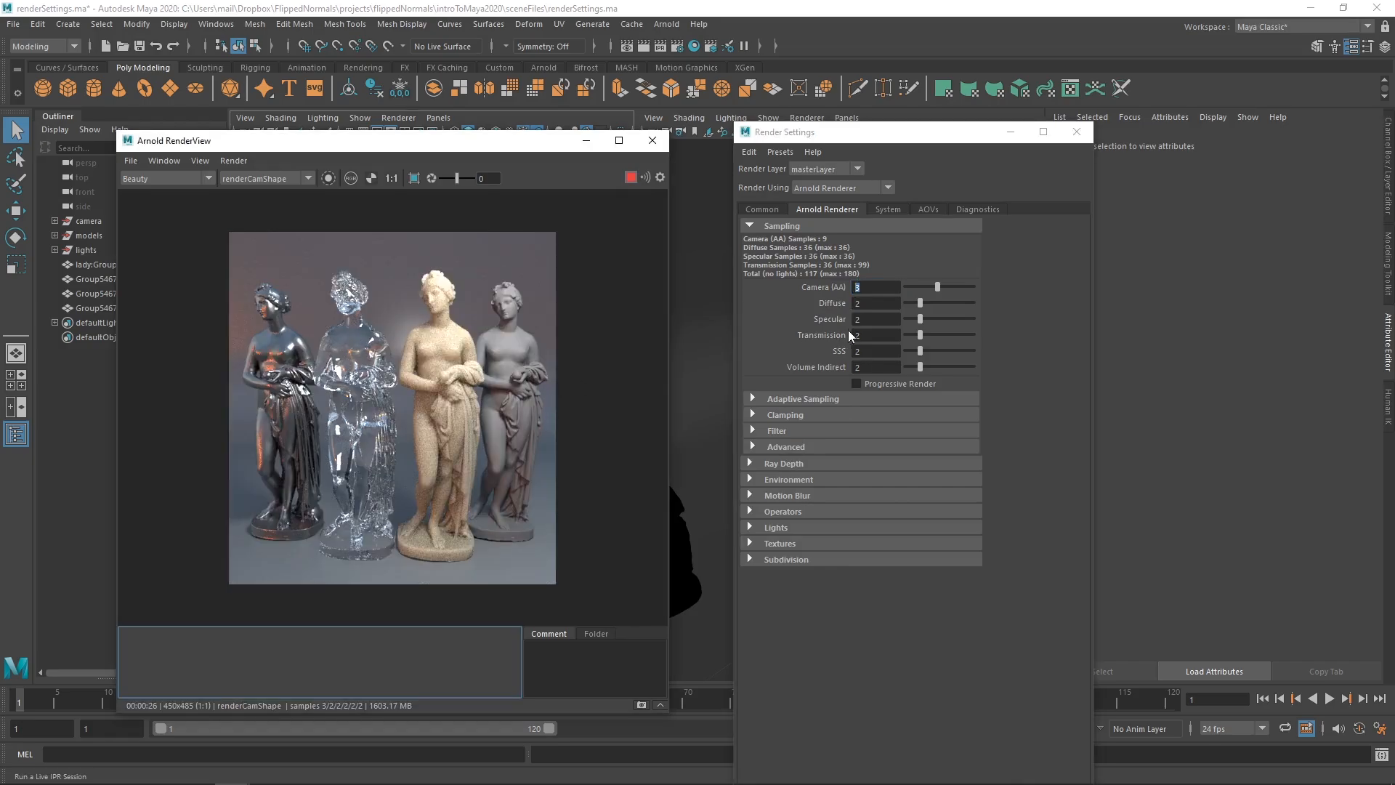
{"action": "left_click", "coordinate": [877, 288]}
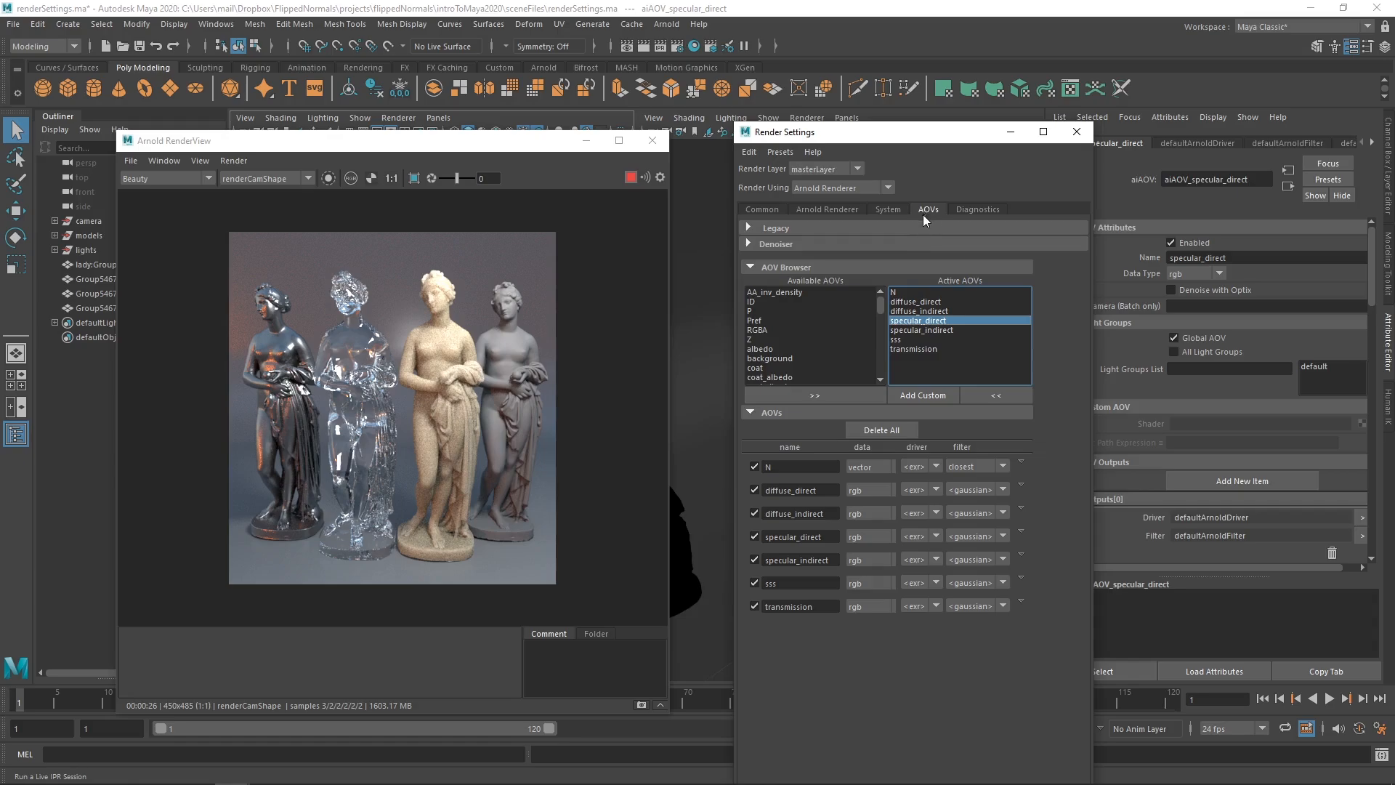
- Select the diffuse_direct AOV and display that pass in Arnold RenderView
{"action": "left_click", "coordinate": [915, 301]}
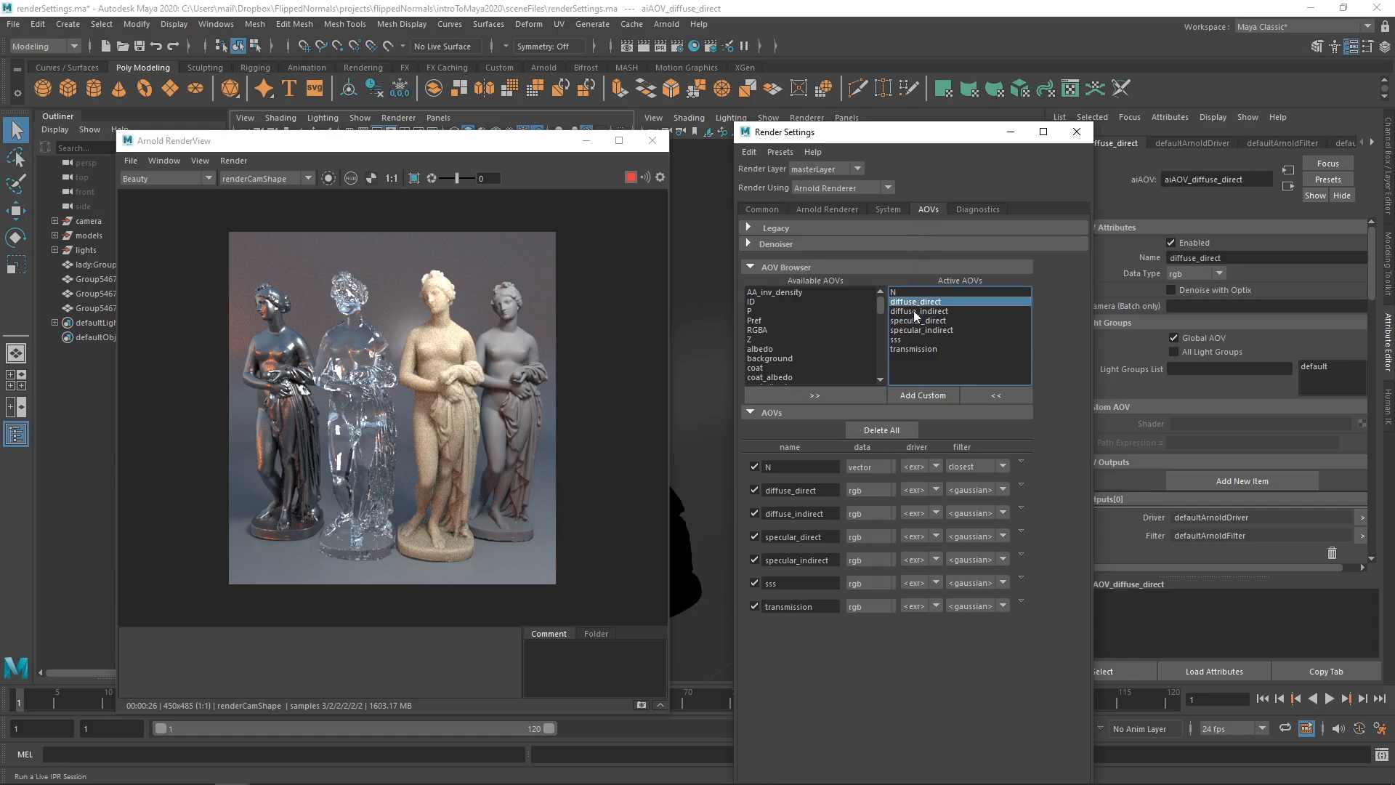
{"action": "left_click", "coordinate": [914, 349], "text": "shift"}
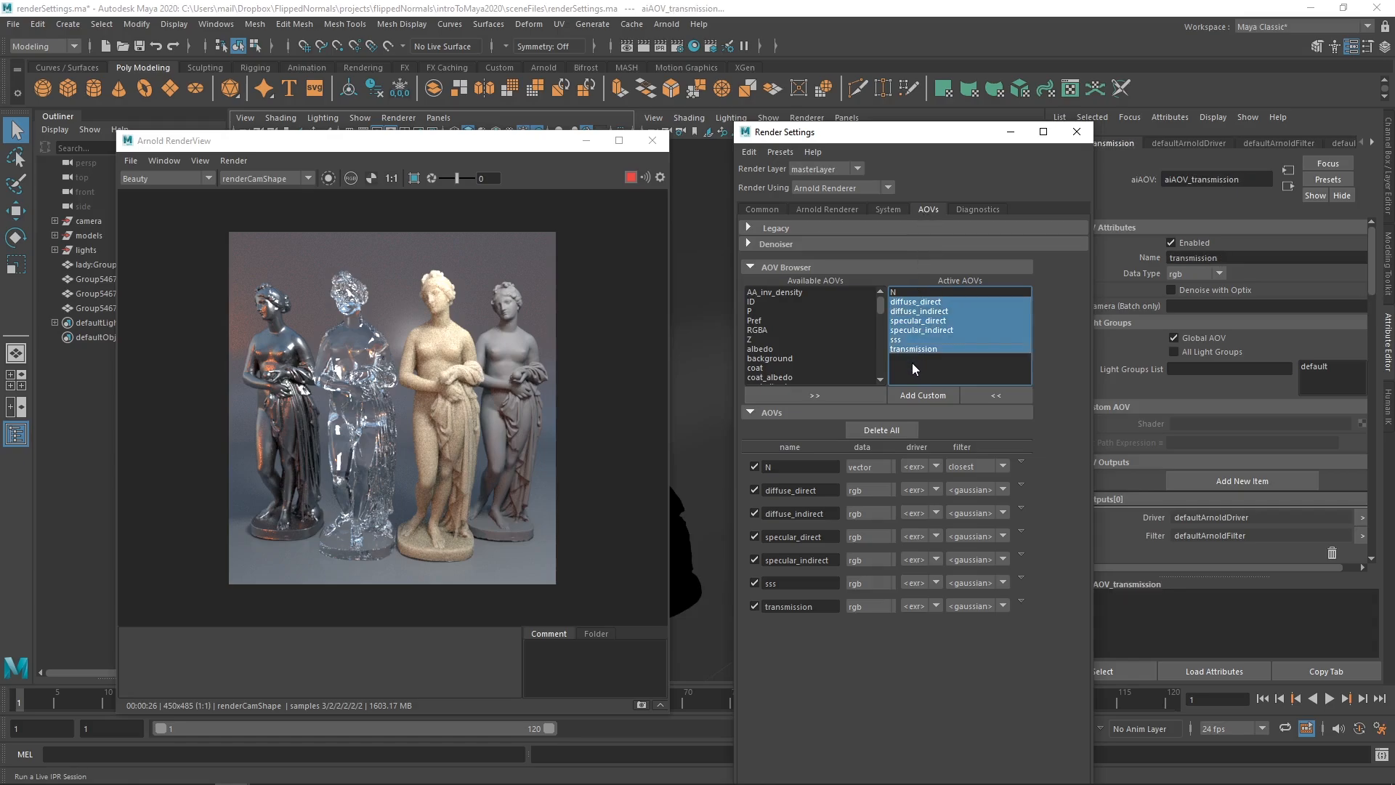
{"action": "left_click", "coordinate": [919, 304]}
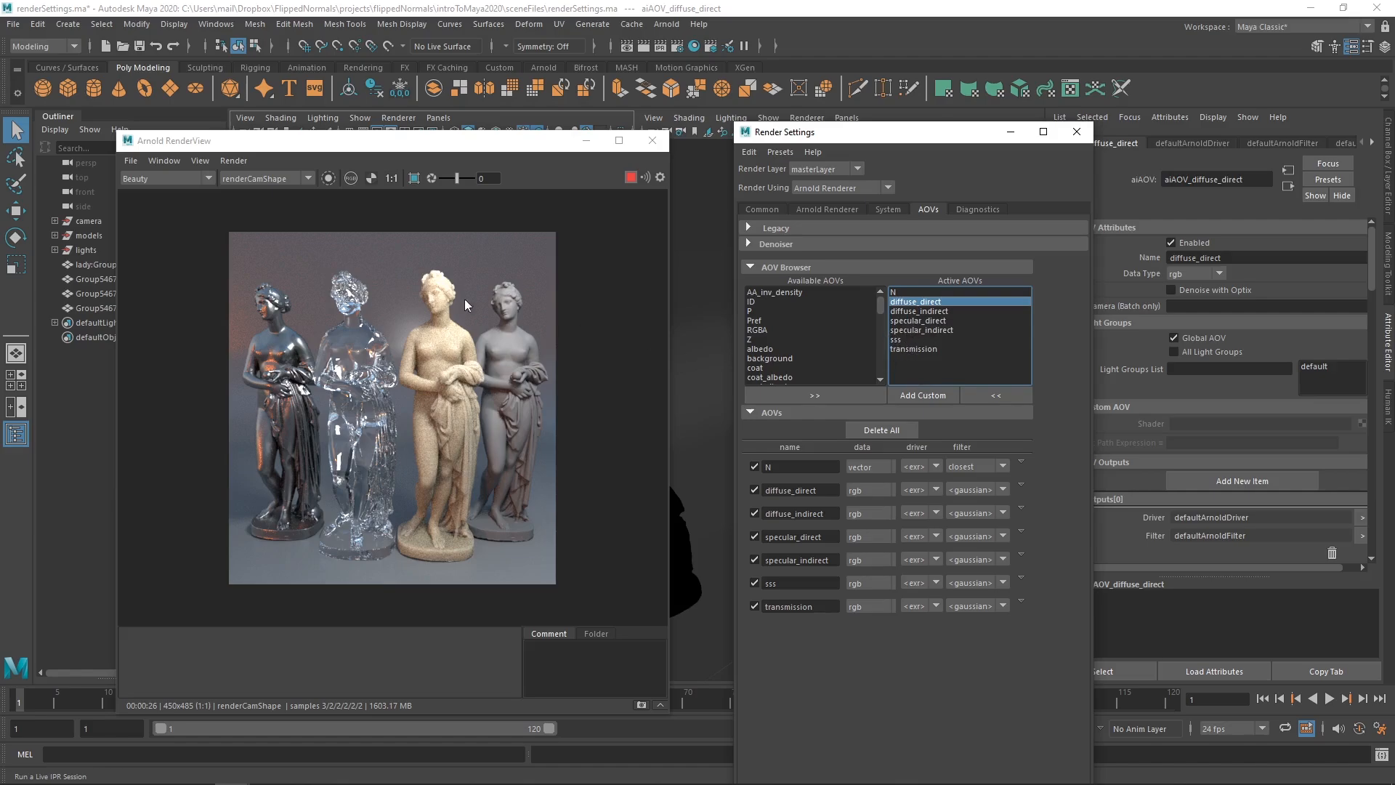
{"action": "left_click", "coordinate": [154, 181]}
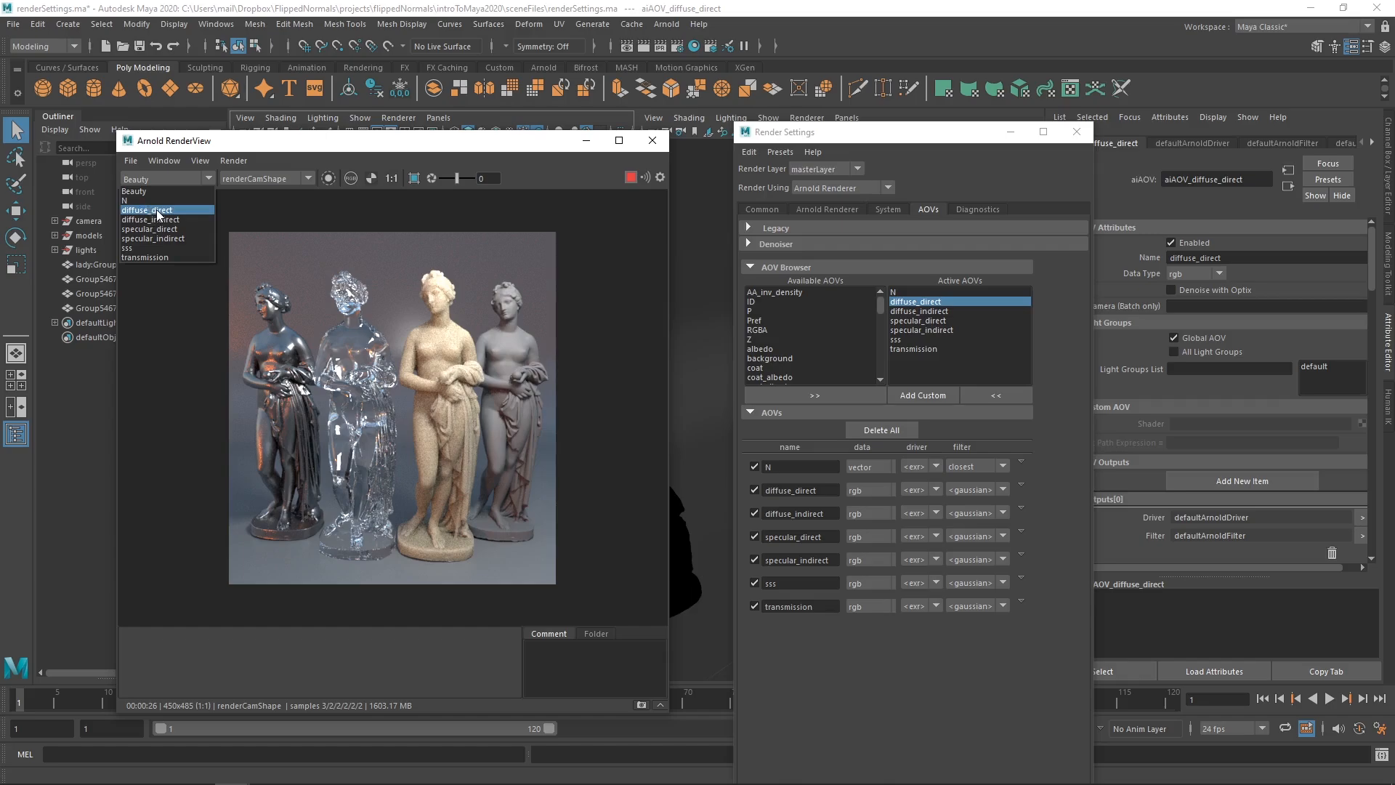
{"action": "left_click", "coordinate": [157, 211]}
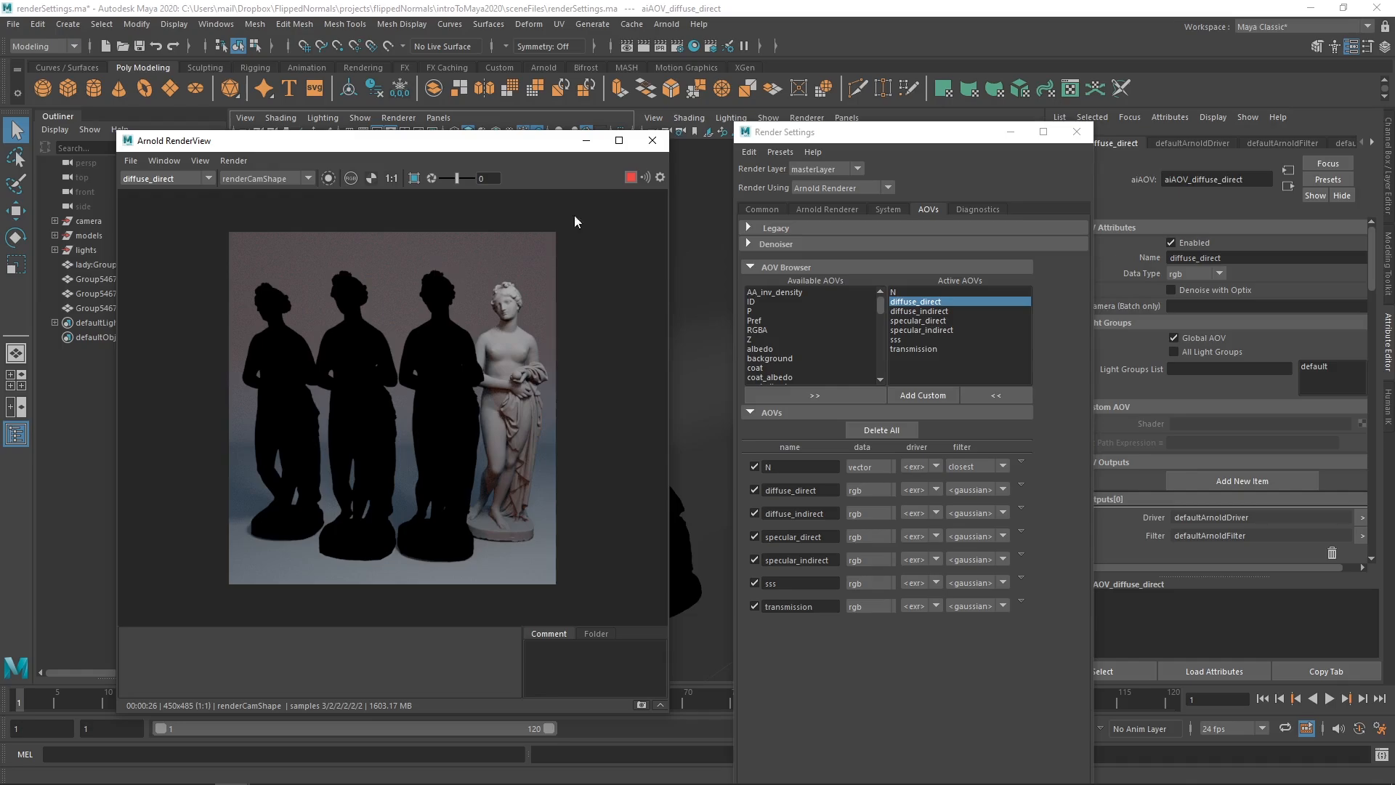
{"action": "left_click_drag", "start_coordinate": [794, 138], "coordinate": [797, 543]}
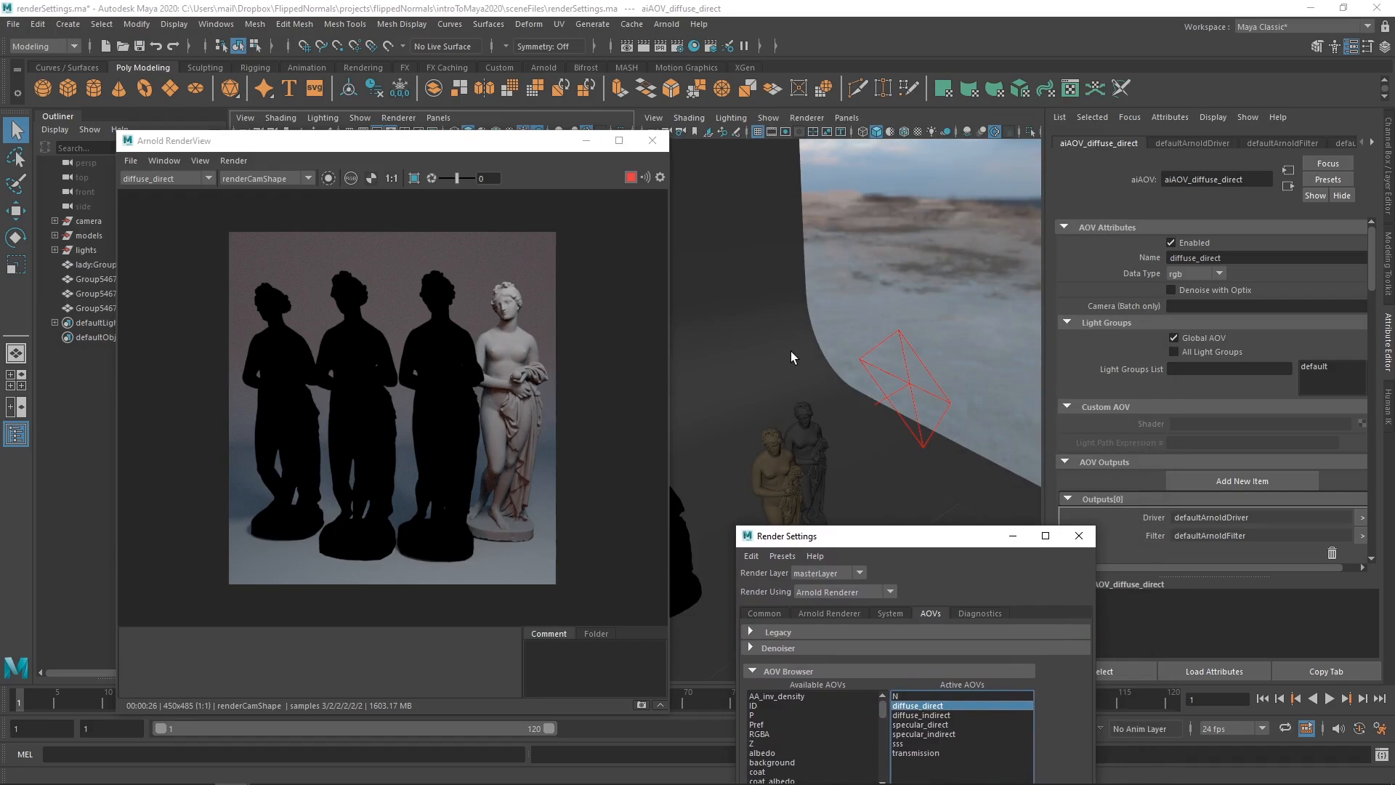
- Set the area light's Samples to 3
{"action": "left_click_drag", "start_coordinate": [900, 535], "coordinate": [891, 502]}
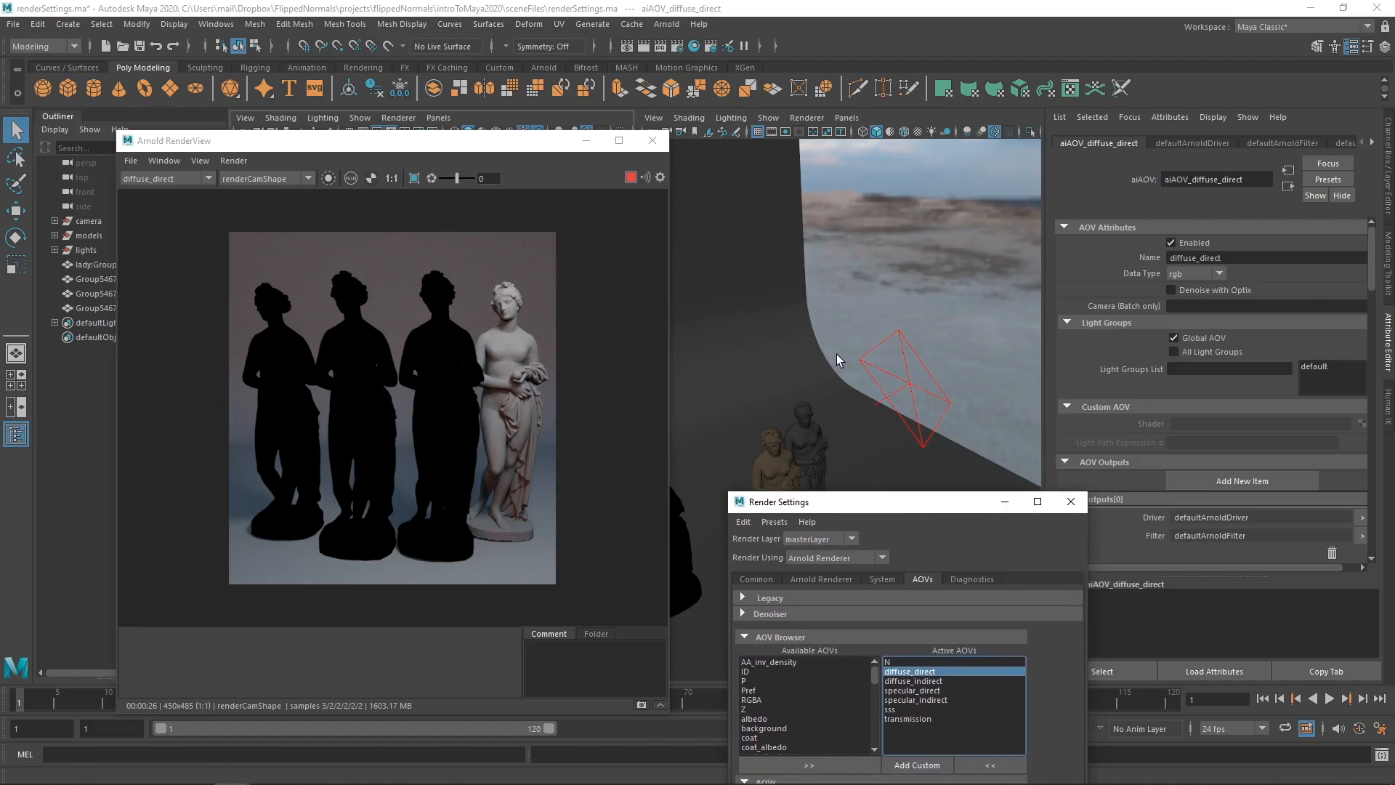
{"action": "left_click", "coordinate": [908, 398]}
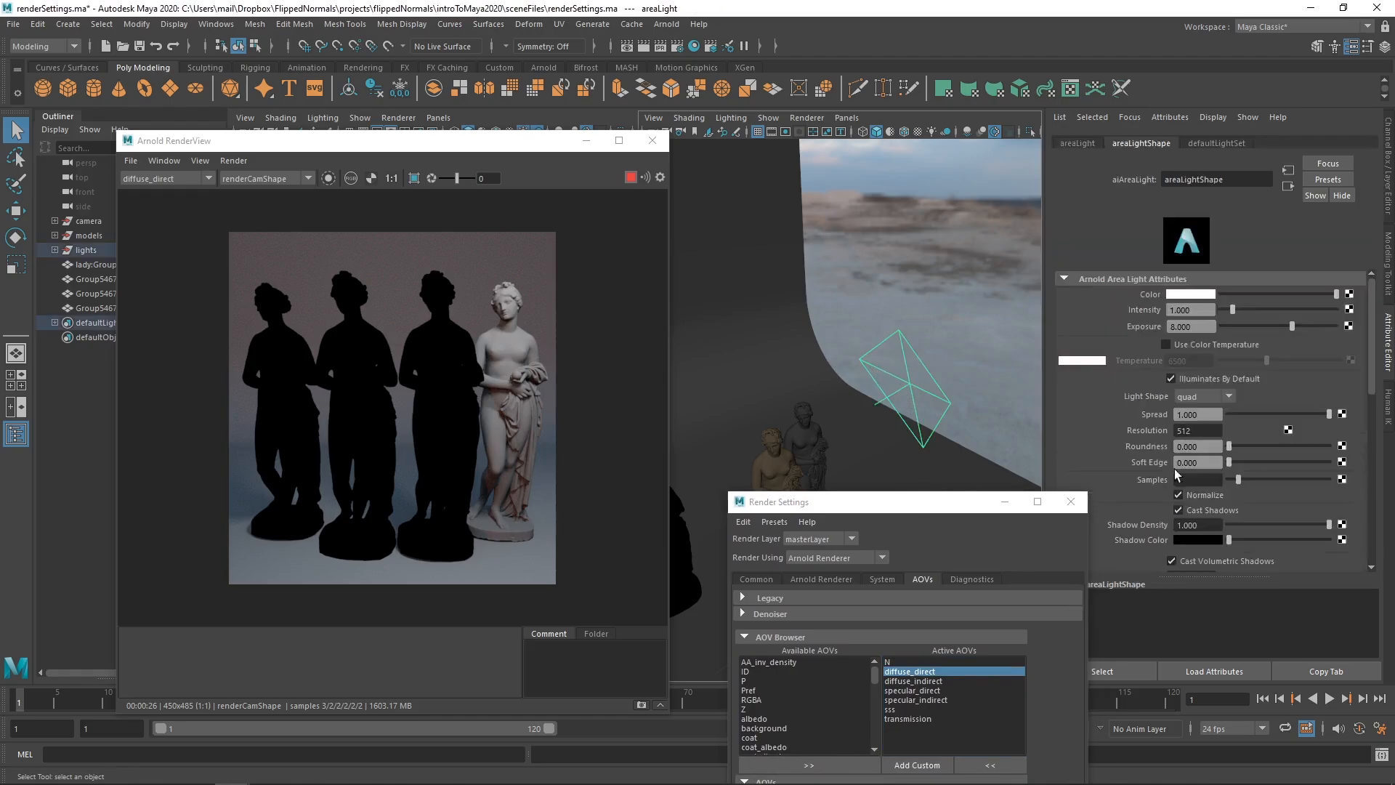
{"action": "left_click_drag", "start_coordinate": [1198, 480], "coordinate": [1131, 480]}
{"action": "type", "text": "3"}
{"action": "key", "text": "Return"}
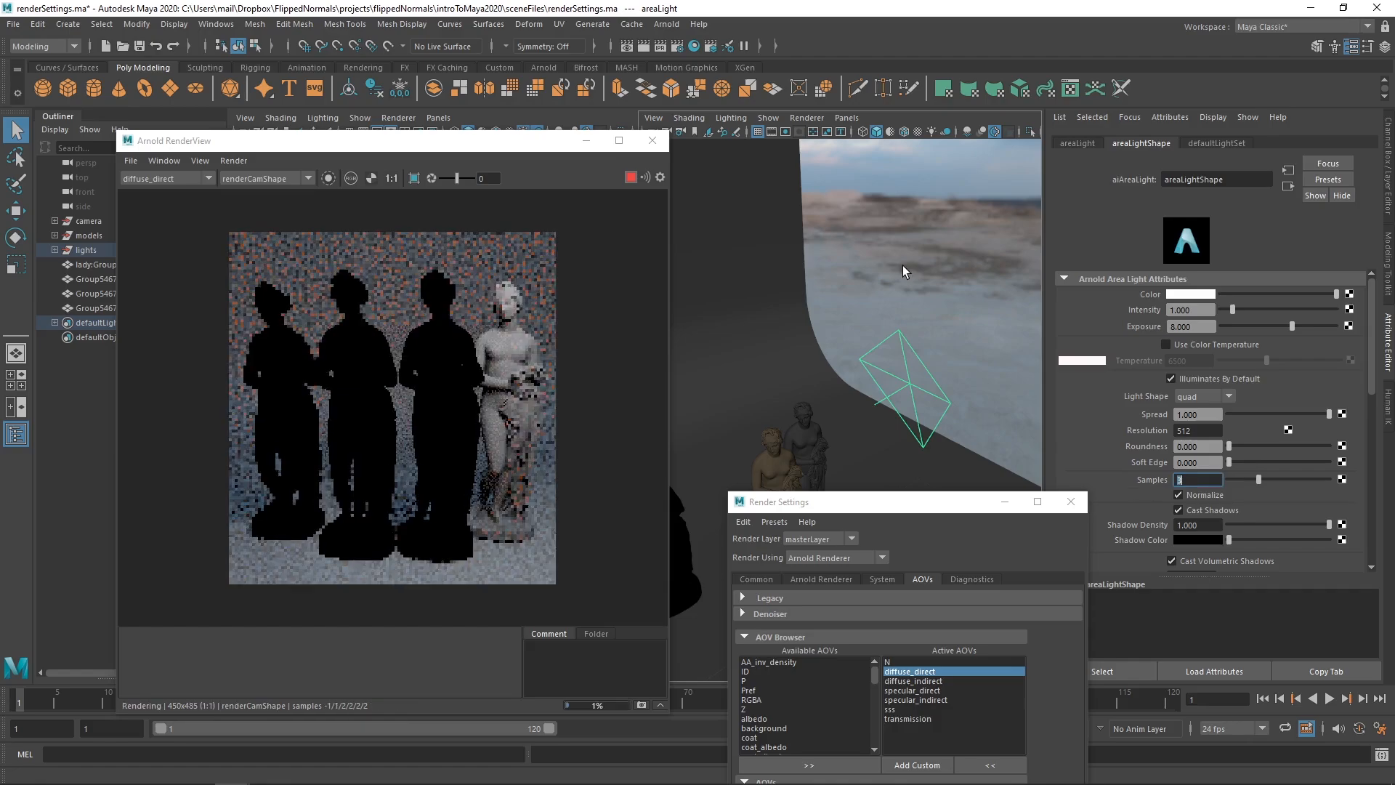
- Set the HDRI skydome light's Samples to 3
{"action": "left_click", "coordinate": [903, 264]}
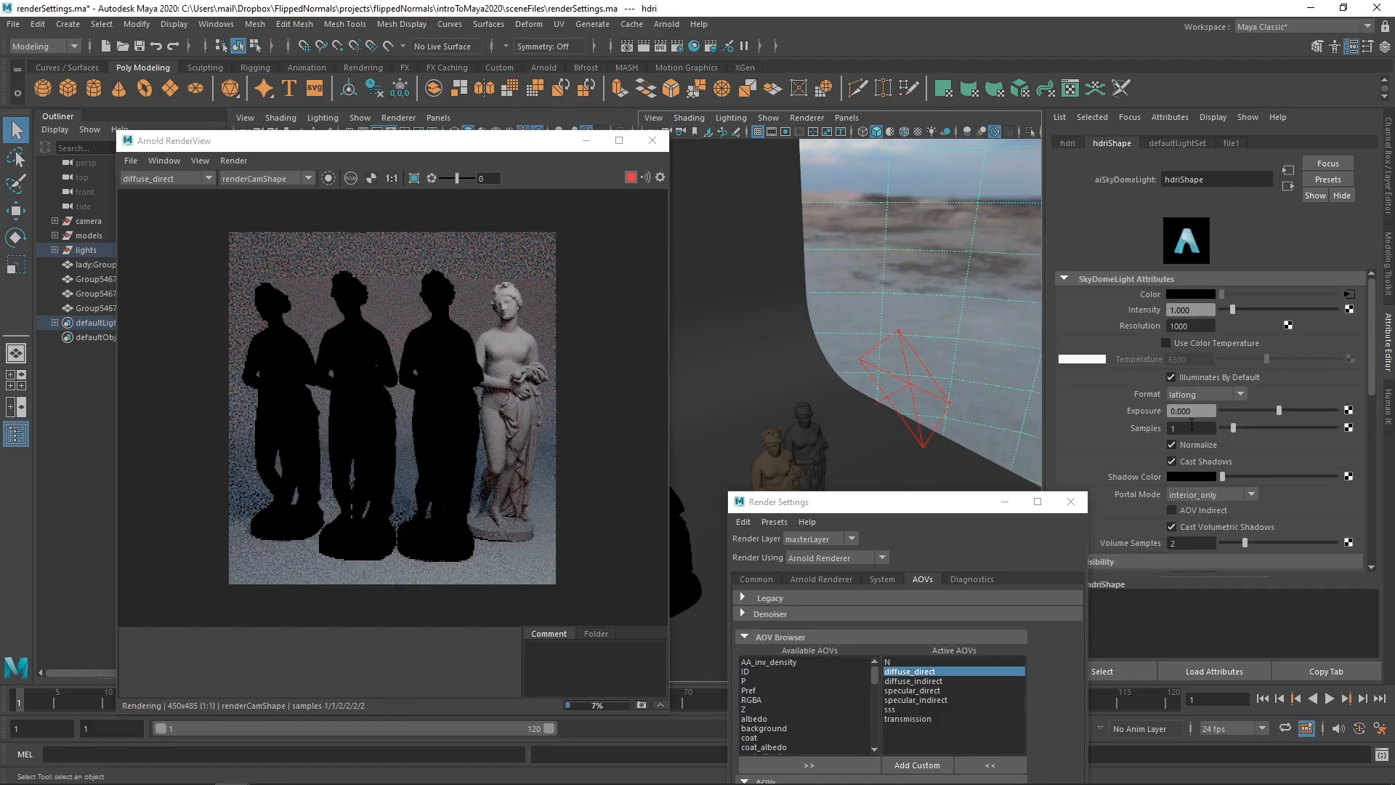
{"action": "left_click", "coordinate": [1192, 428]}
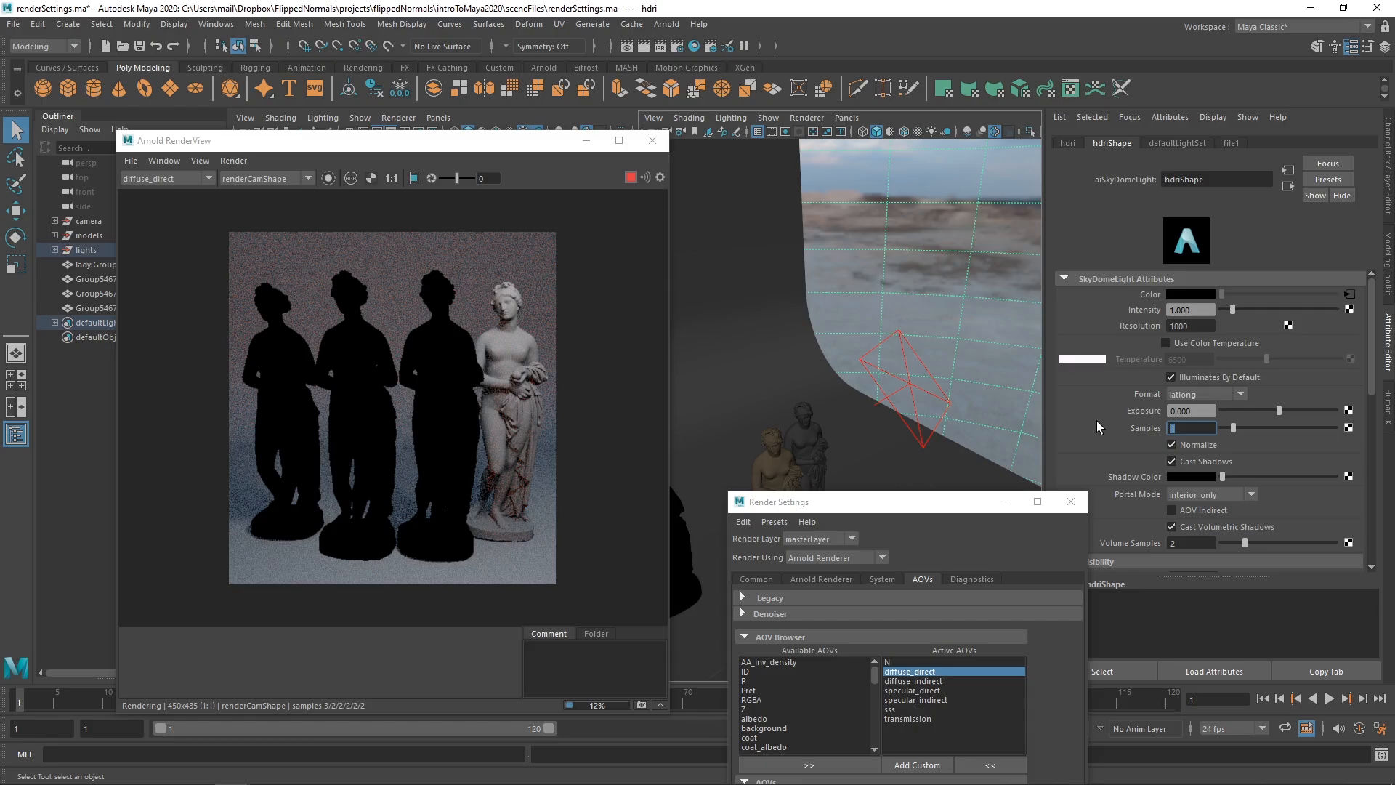
{"action": "type", "text": "3"}
{"action": "key", "text": "Return"}
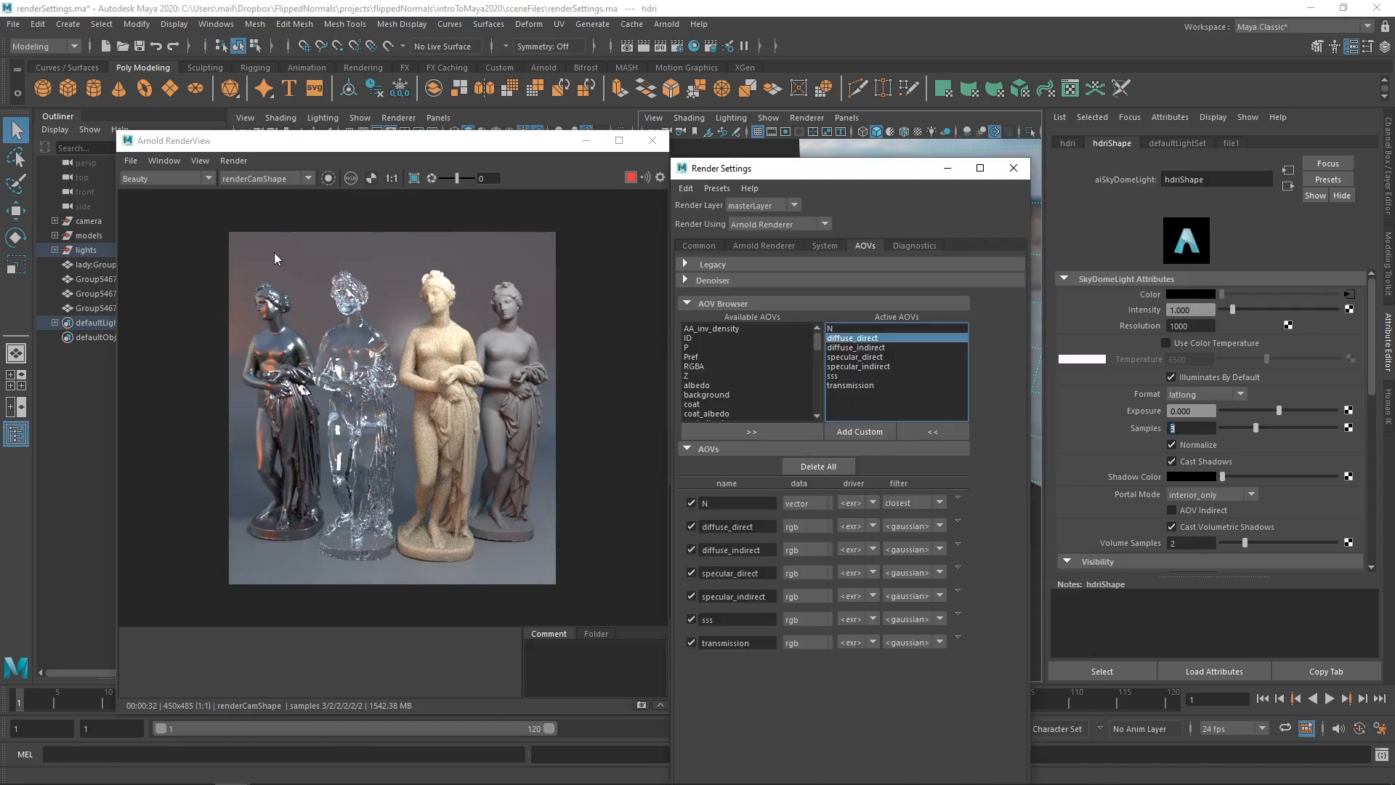
- Switch the RenderView AOV to diffuse_direct, then to the nearly dark diffuse_indirect pass
{"action": "left_click", "coordinate": [171, 178]}
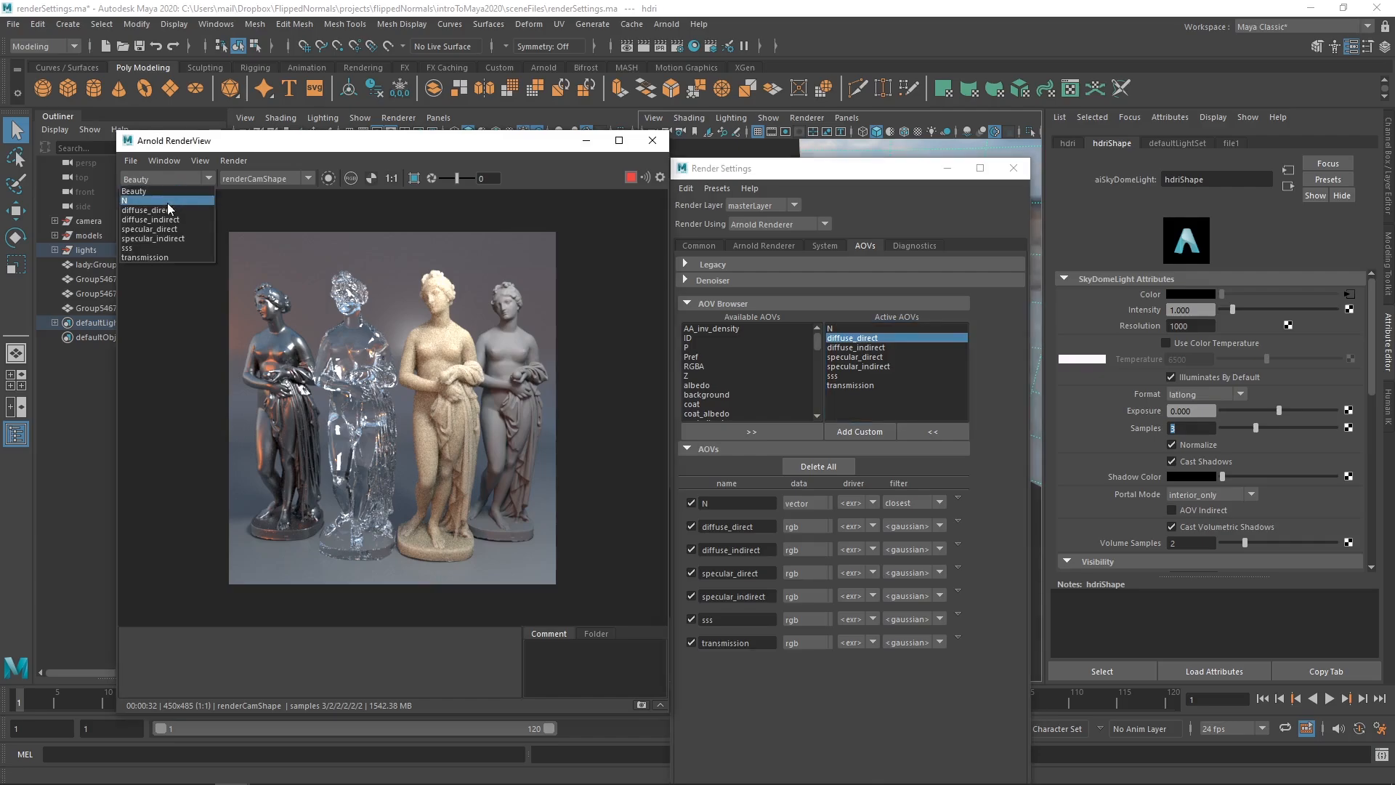
{"action": "left_click", "coordinate": [169, 211]}
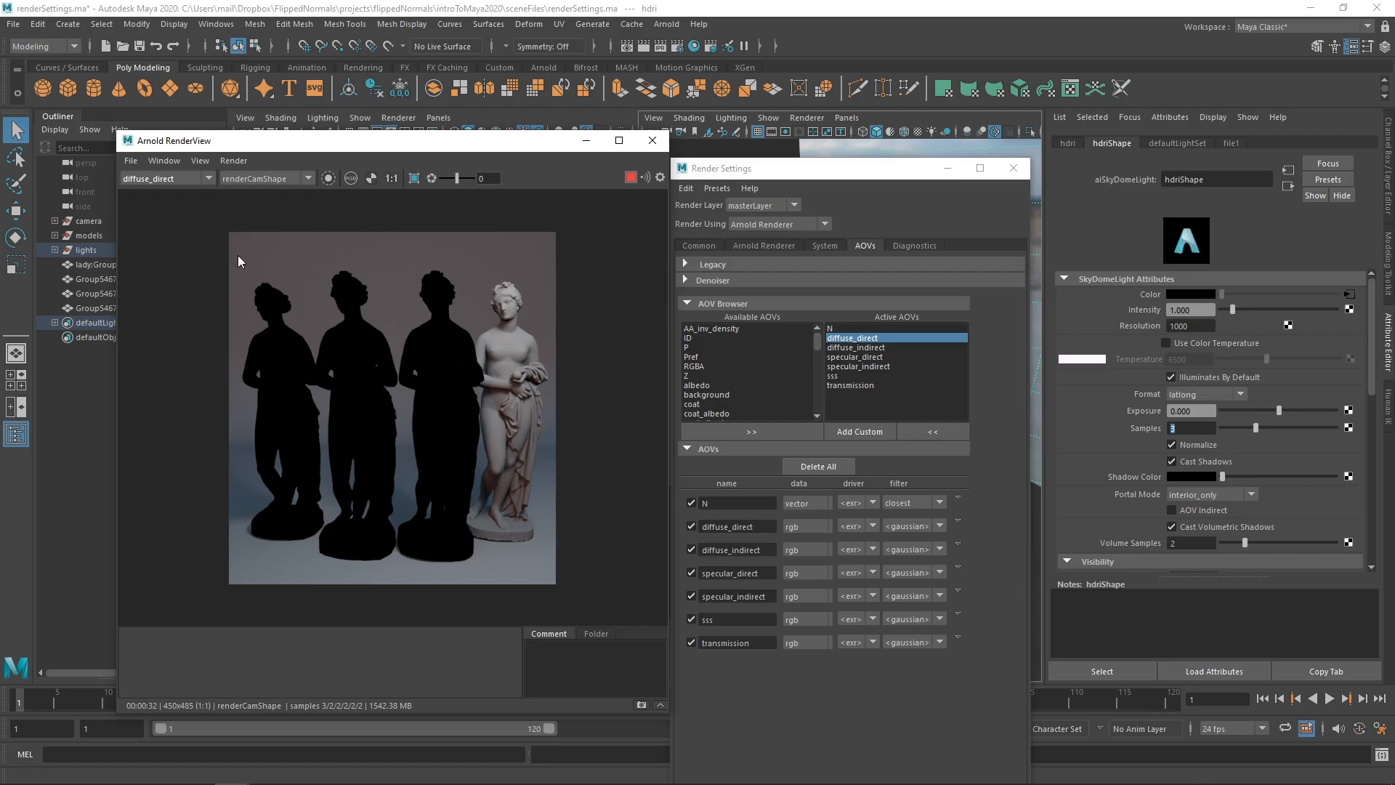
{"action": "left_click", "coordinate": [167, 178]}
{"action": "left_click", "coordinate": [177, 218]}
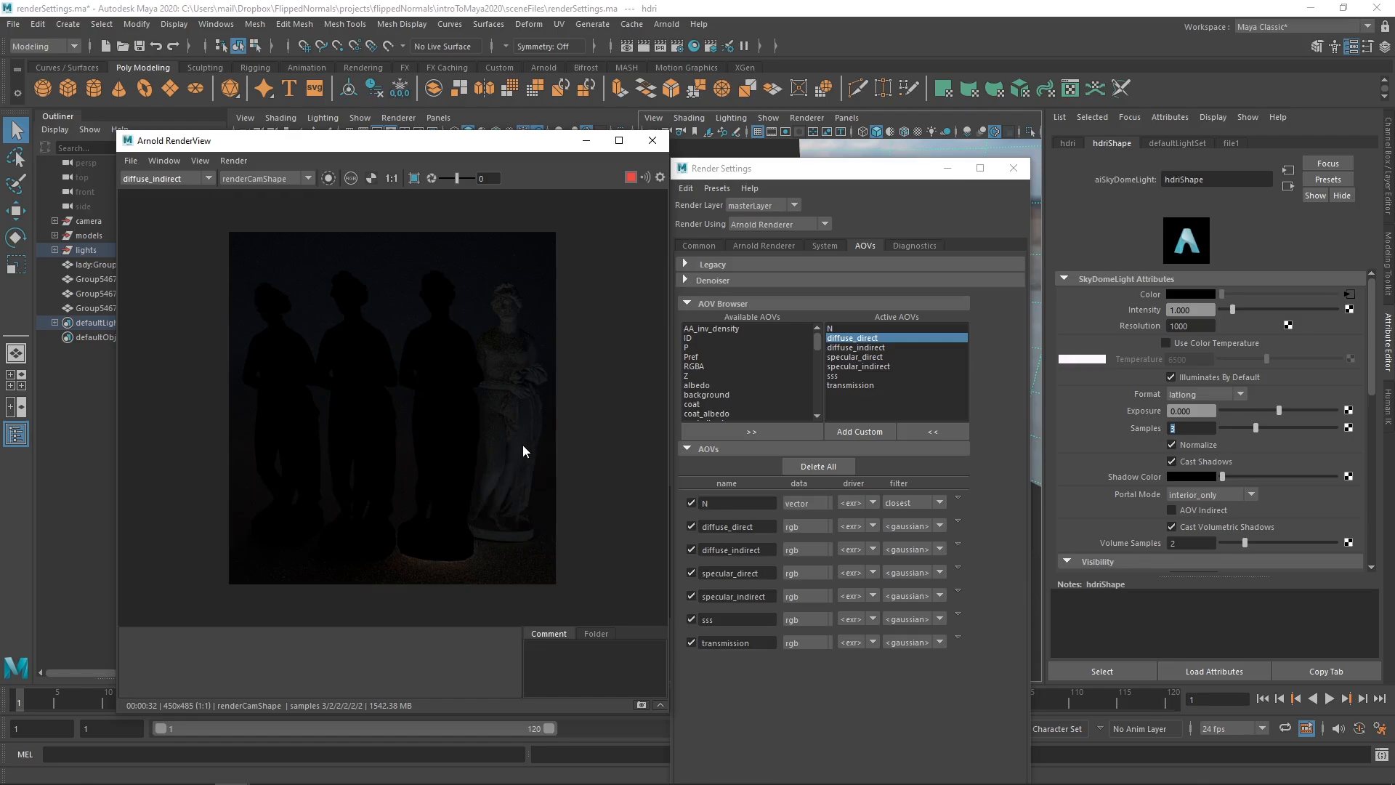
{"action": "left_click", "coordinate": [765, 246]}
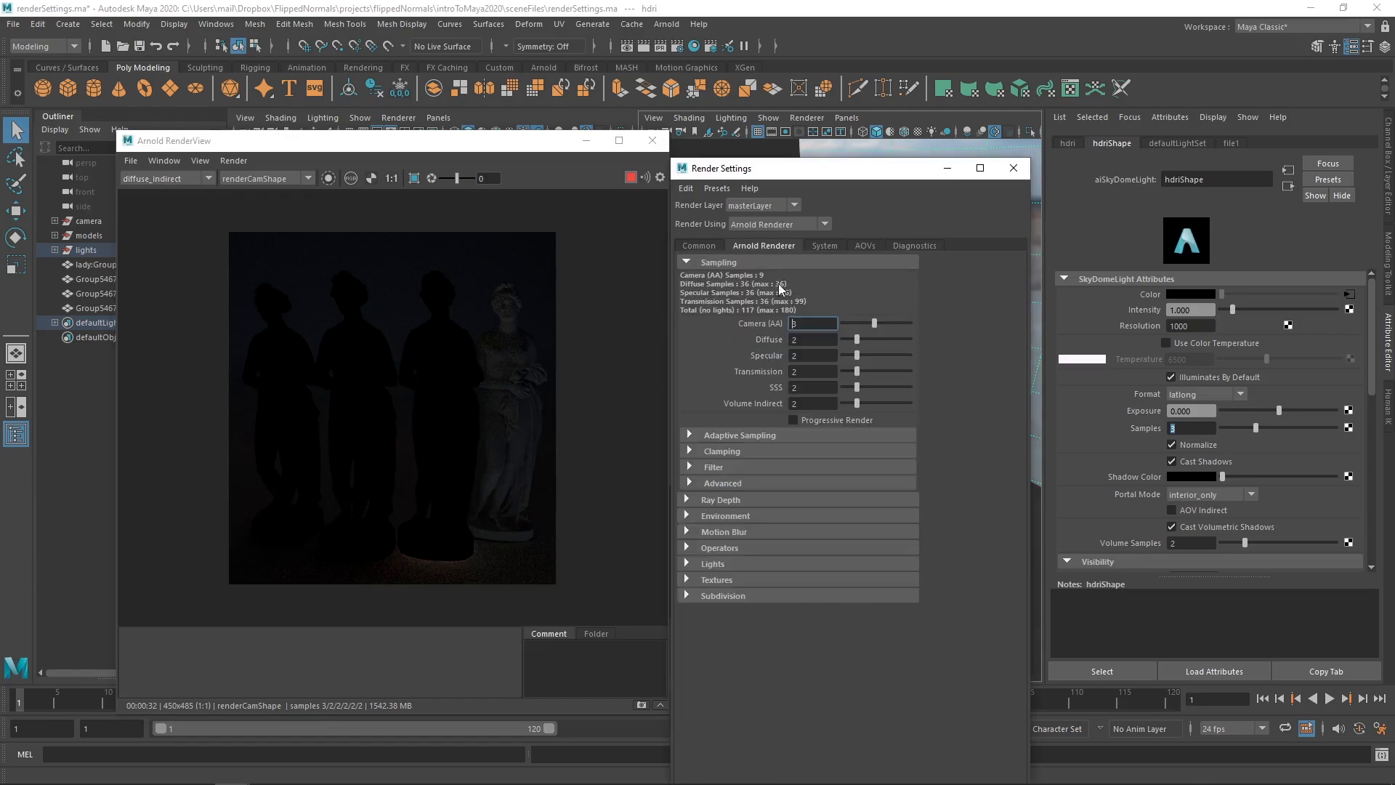
- Set the Arnold Diffuse samples to 4
{"action": "double_click", "coordinate": [814, 339]}
{"action": "type", "text": "4"}
{"action": "key", "text": "Return"}
- Check the Beauty render, then show the specular_direct pass with glossy highlights
{"action": "left_click", "coordinate": [167, 177]}
{"action": "left_click", "coordinate": [168, 191]}
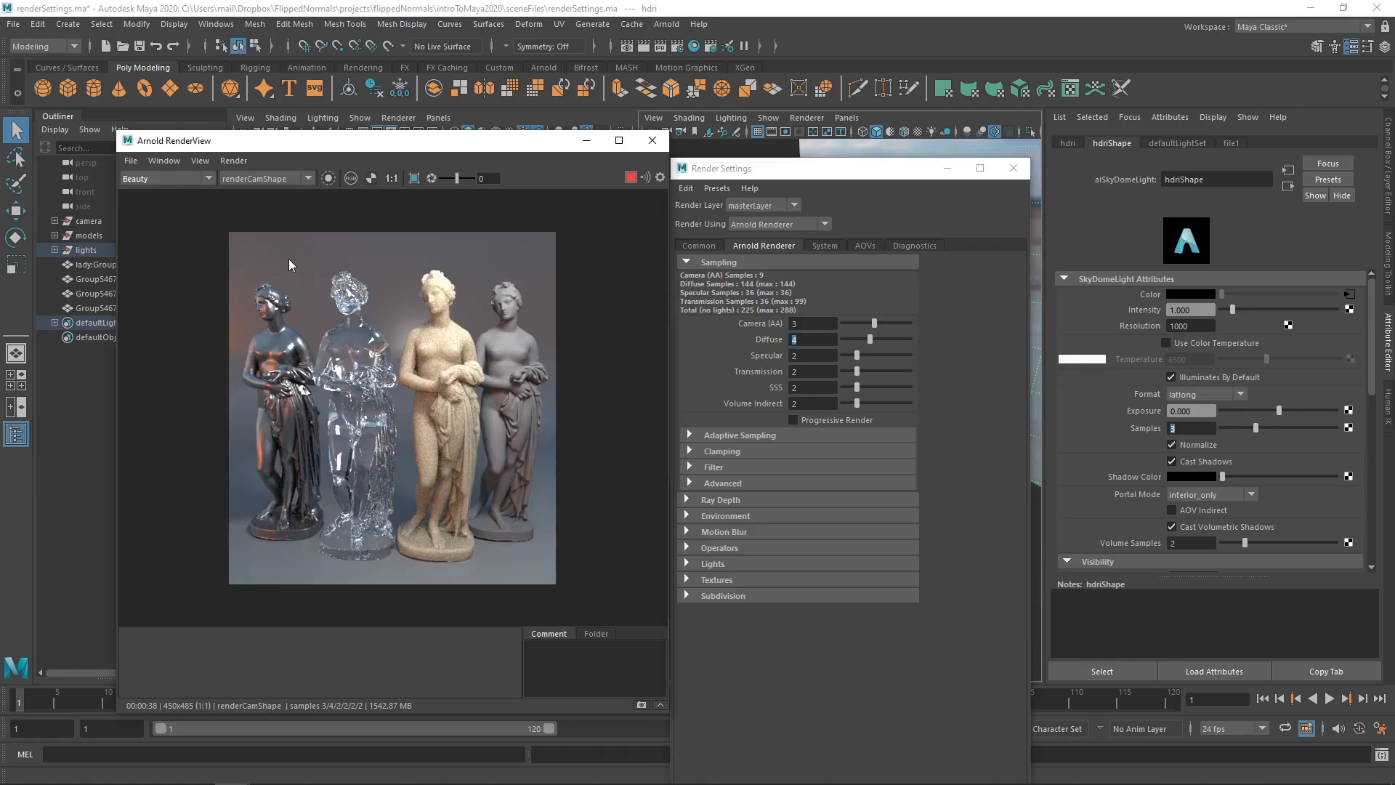
{"action": "scroll", "coordinate": [190, 179], "scroll_direction": "down", "scroll_amount": 3}
{"action": "left_click", "coordinate": [190, 178]}
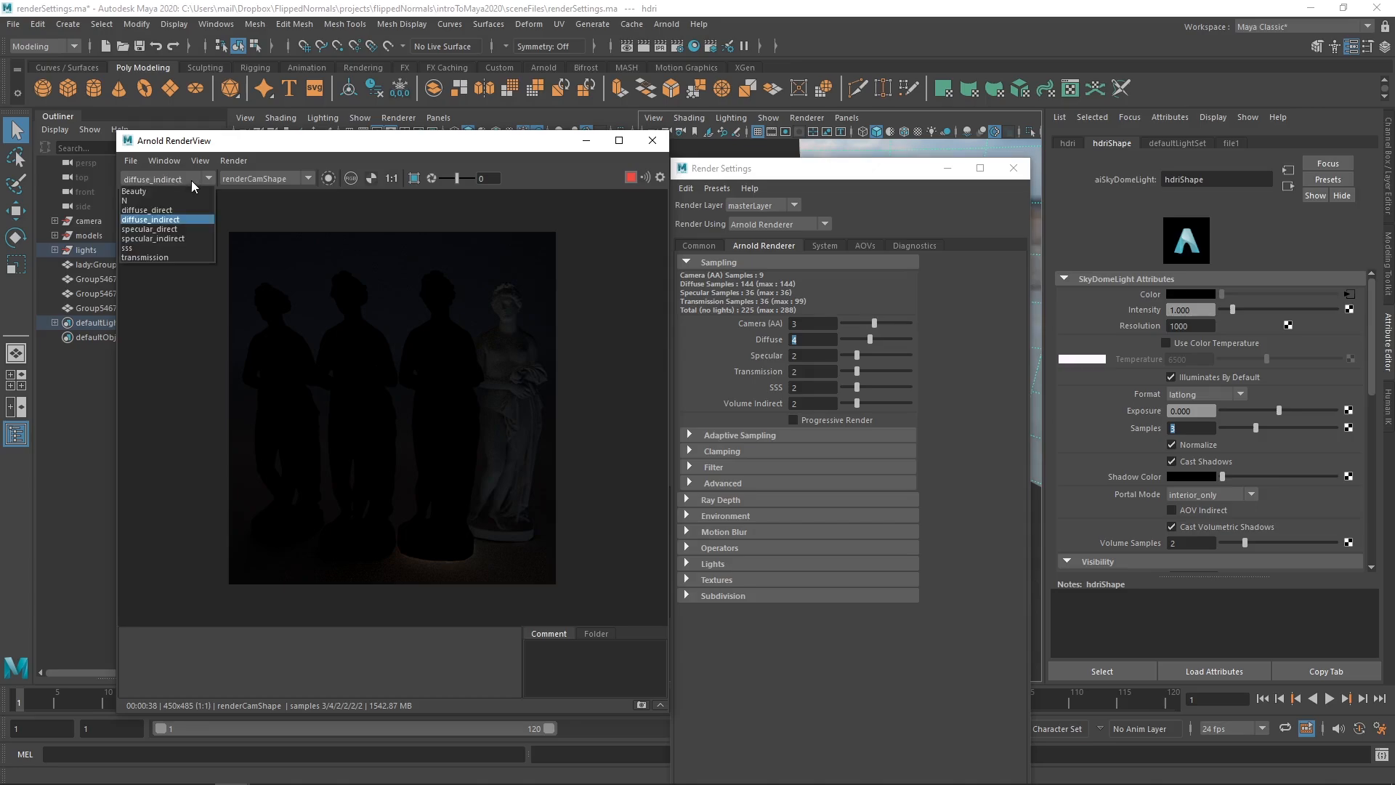
{"action": "left_click", "coordinate": [179, 229]}
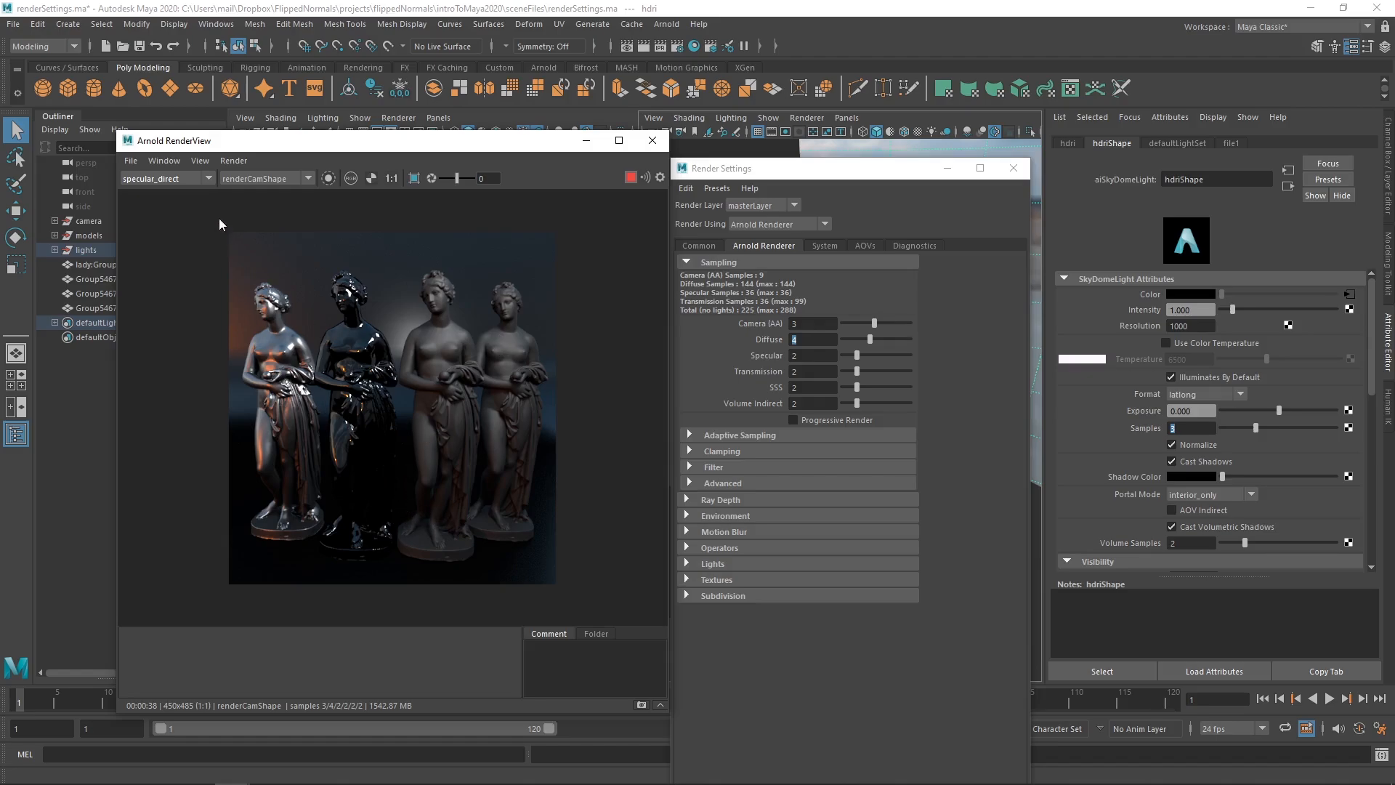
- Switch the RenderView AOV to specular_indirect to see the dim reflections
{"action": "left_click", "coordinate": [189, 178]}
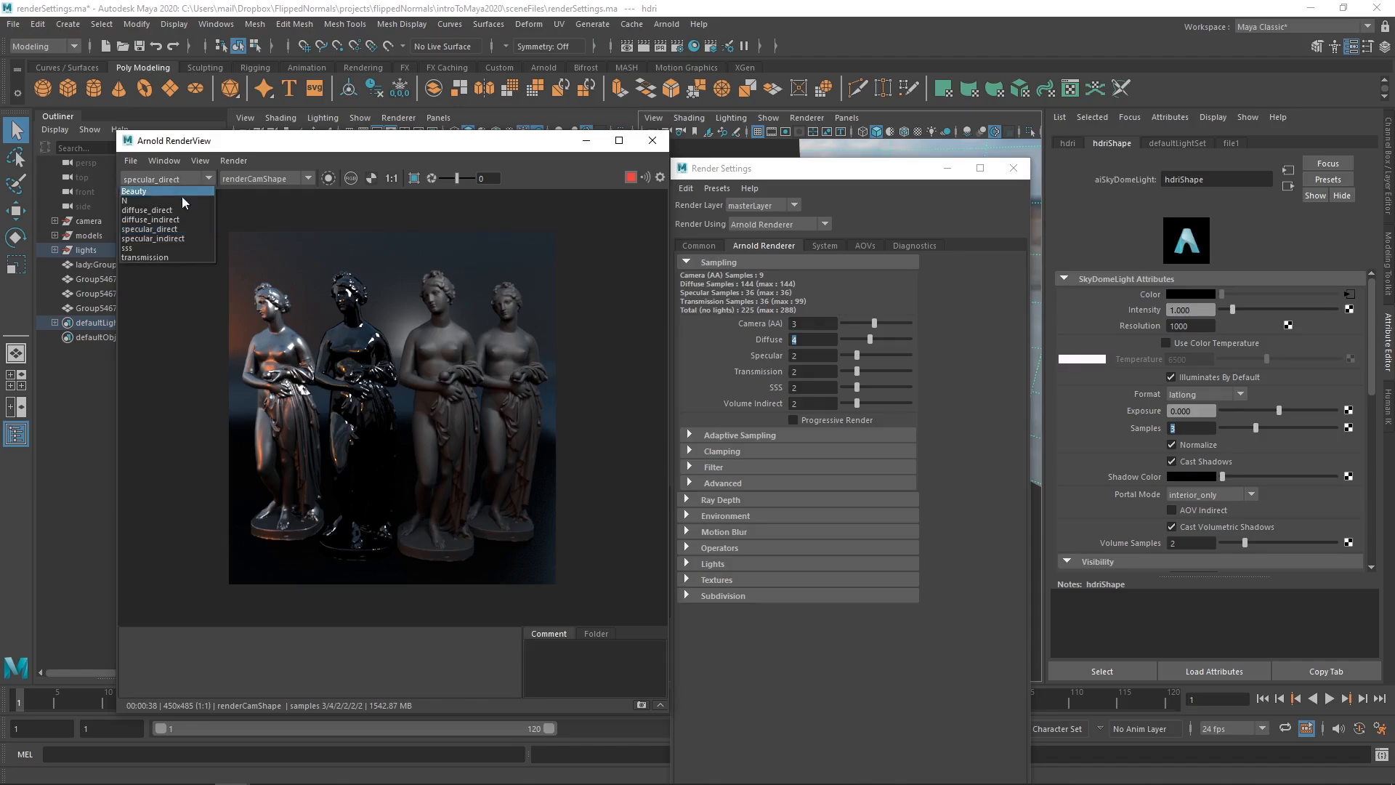
{"action": "left_click", "coordinate": [182, 239]}
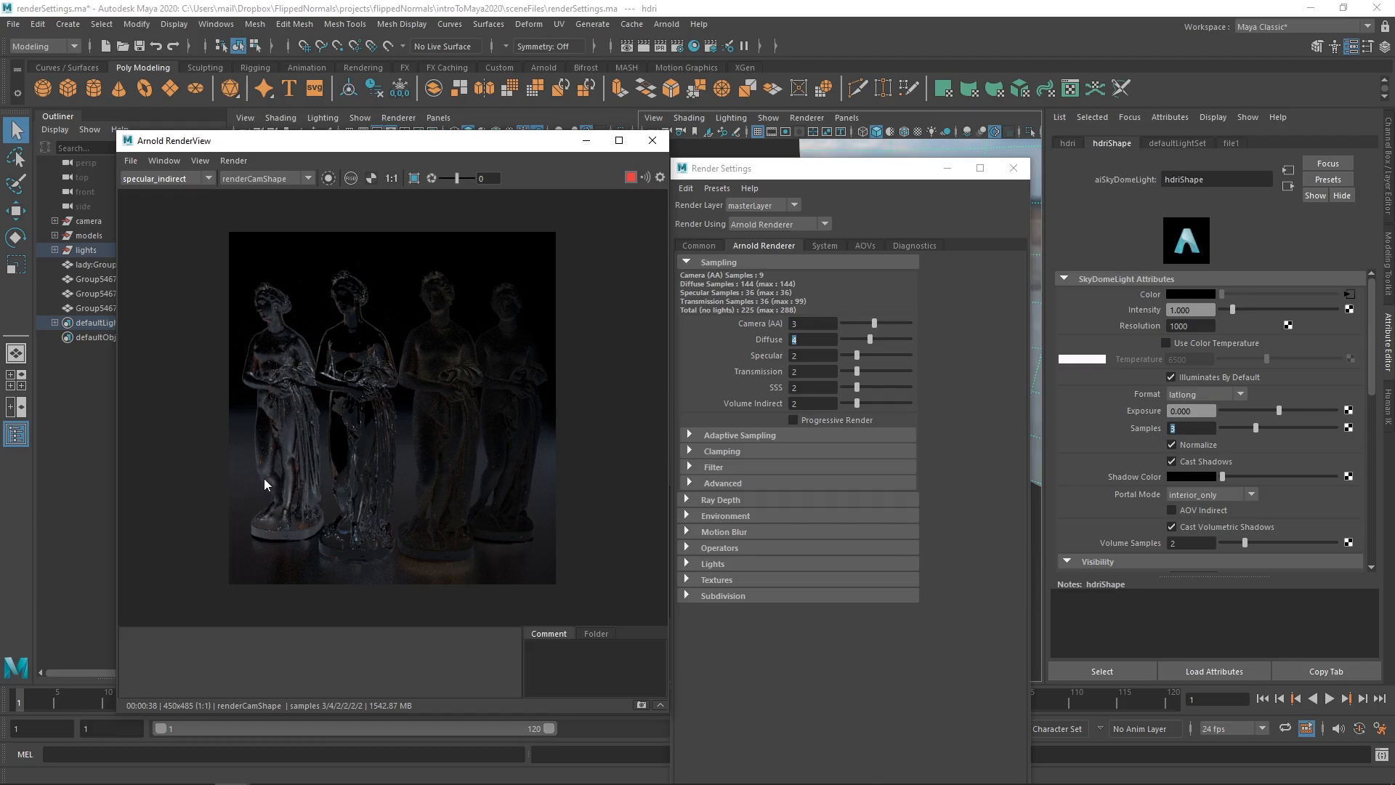
- Set the Arnold Specular samples to 4
{"action": "double_click", "coordinate": [807, 355]}
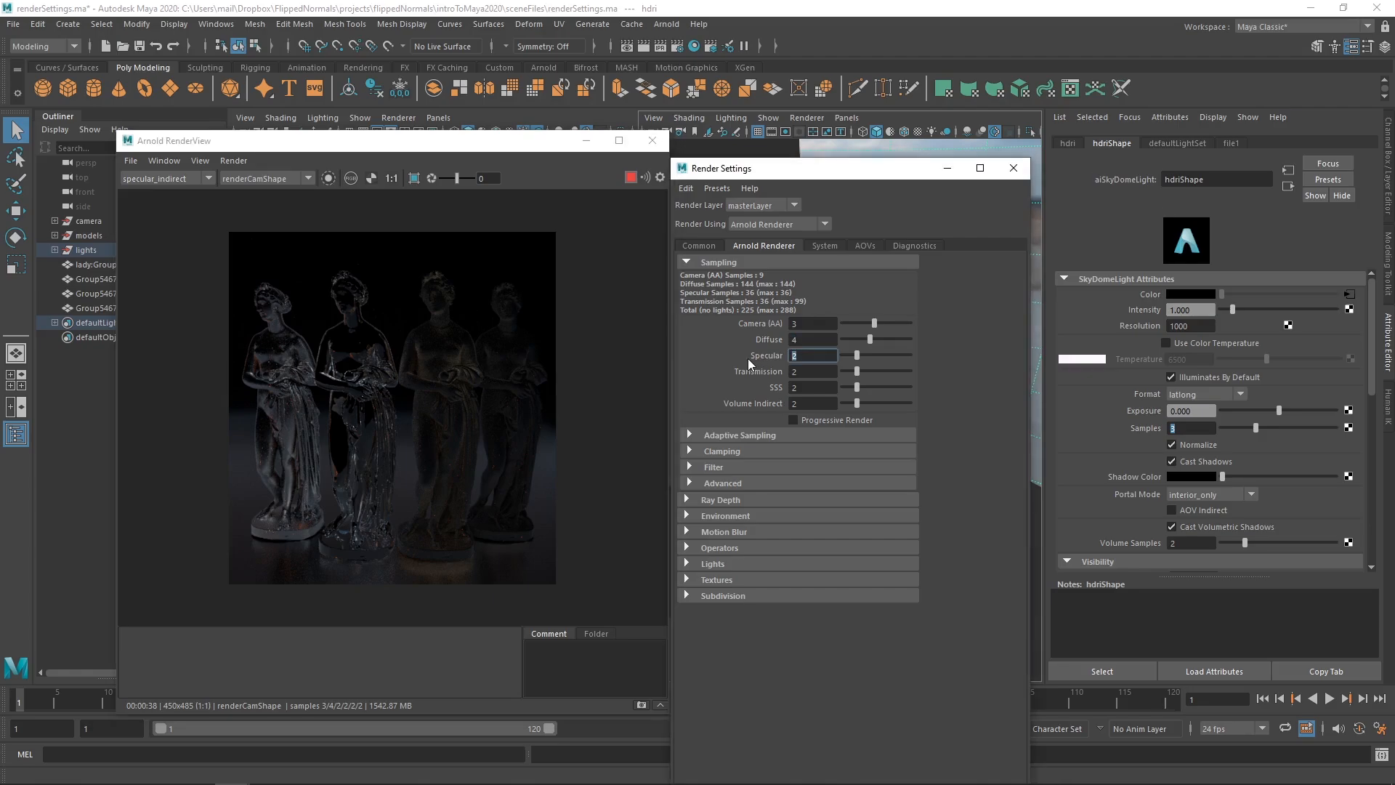
{"action": "type", "text": "4"}
{"action": "key", "text": "Return"}
- Check the Beauty render, then show the sss pass with only the marble statue
{"action": "left_click", "coordinate": [194, 177]}
{"action": "left_click", "coordinate": [184, 192]}
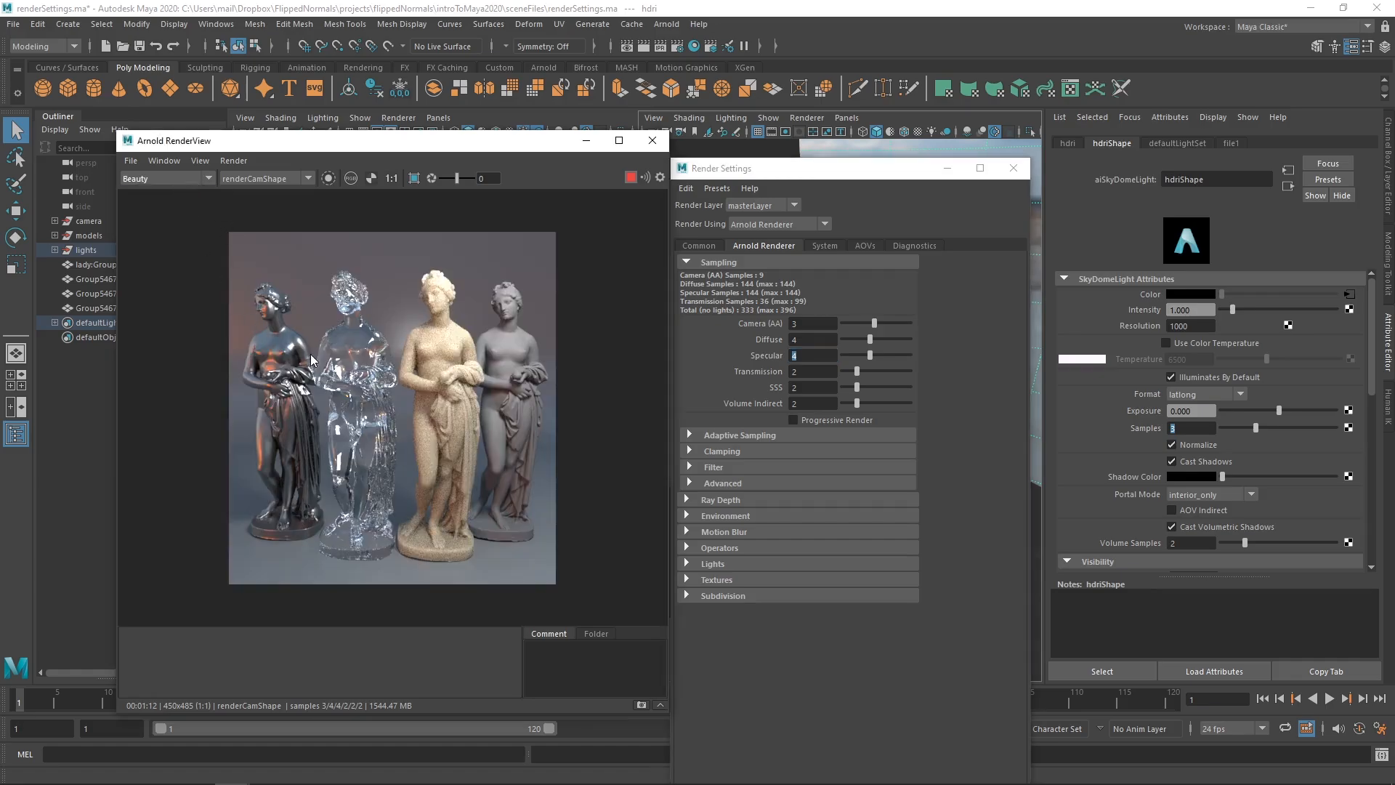
{"action": "left_click", "coordinate": [195, 178]}
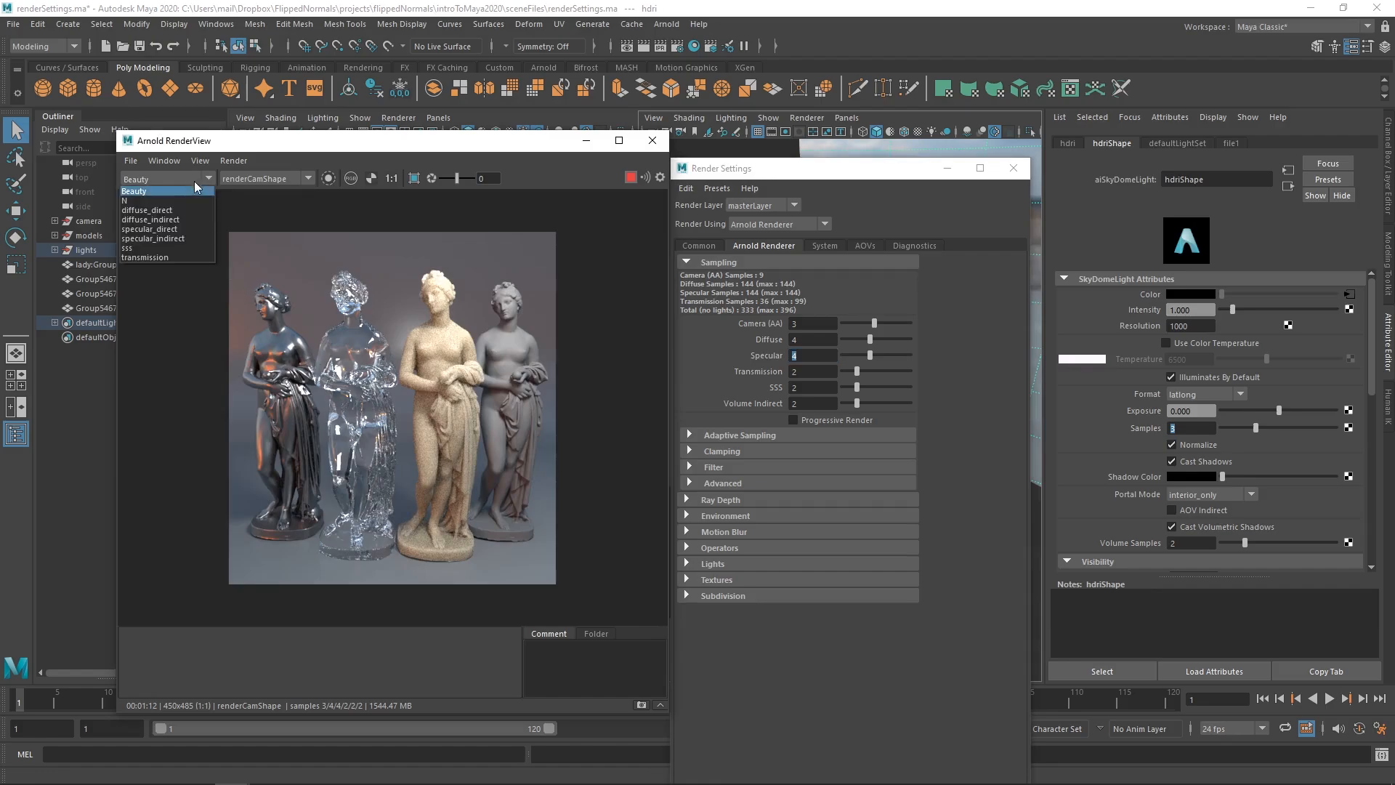
{"action": "left_click", "coordinate": [167, 247]}
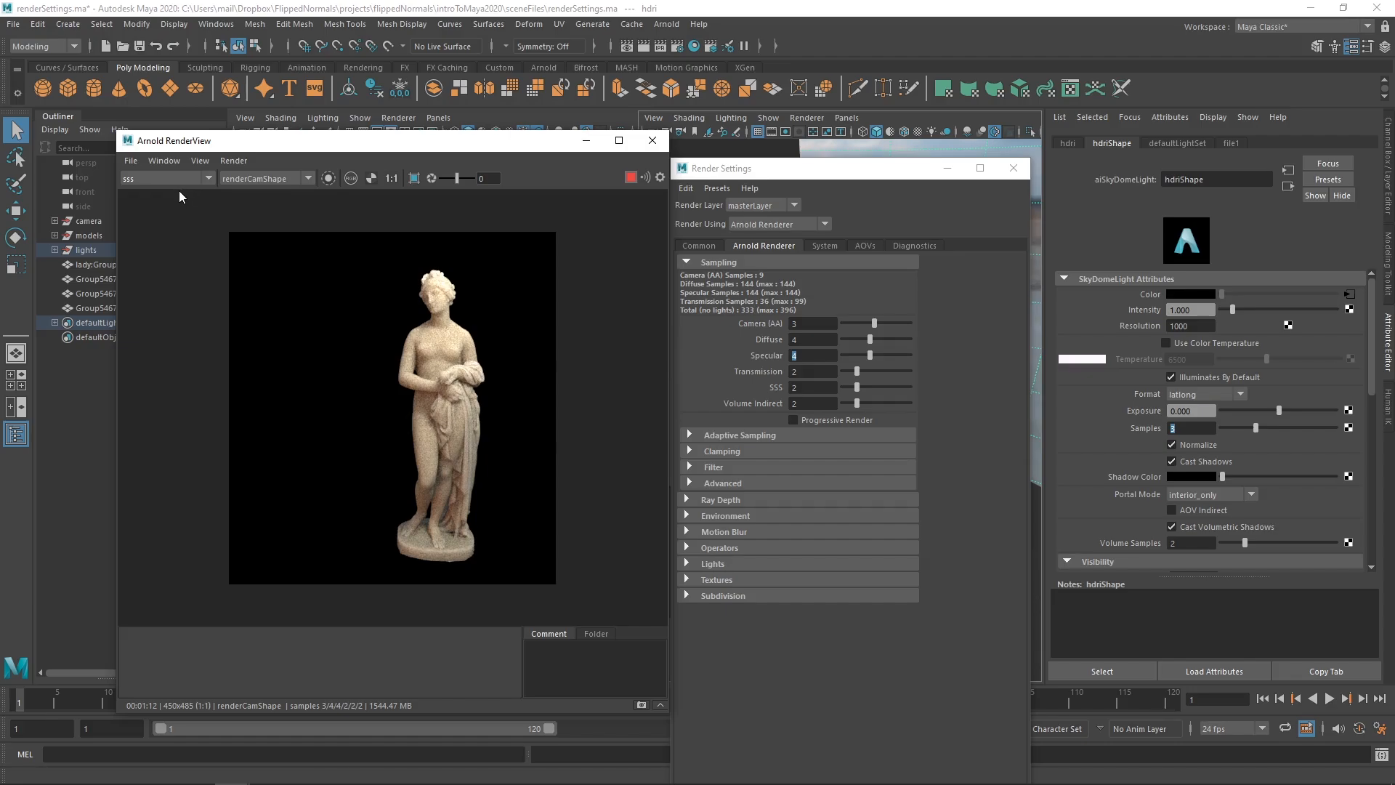
- Keep the sss pass, set SSS samples to 4, then return the RenderView to Beauty
{"action": "left_click", "coordinate": [181, 178]}
{"action": "left_click", "coordinate": [163, 249]}
{"action": "left_click", "coordinate": [812, 388]}
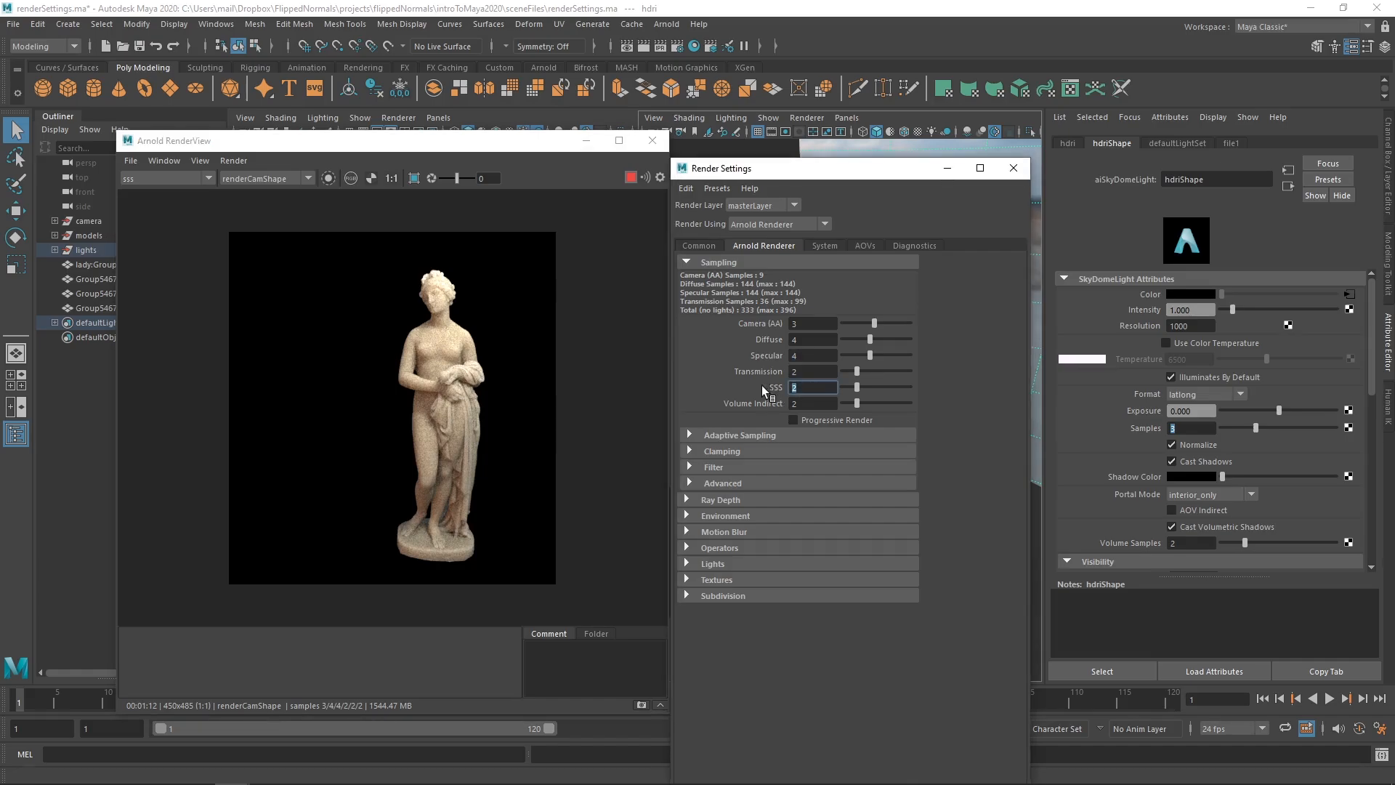
{"action": "type", "text": "1"}
{"action": "type", "text": "4"}
{"action": "key", "text": "Return"}
{"action": "left_click", "coordinate": [156, 179]}
{"action": "left_click", "coordinate": [159, 193]}
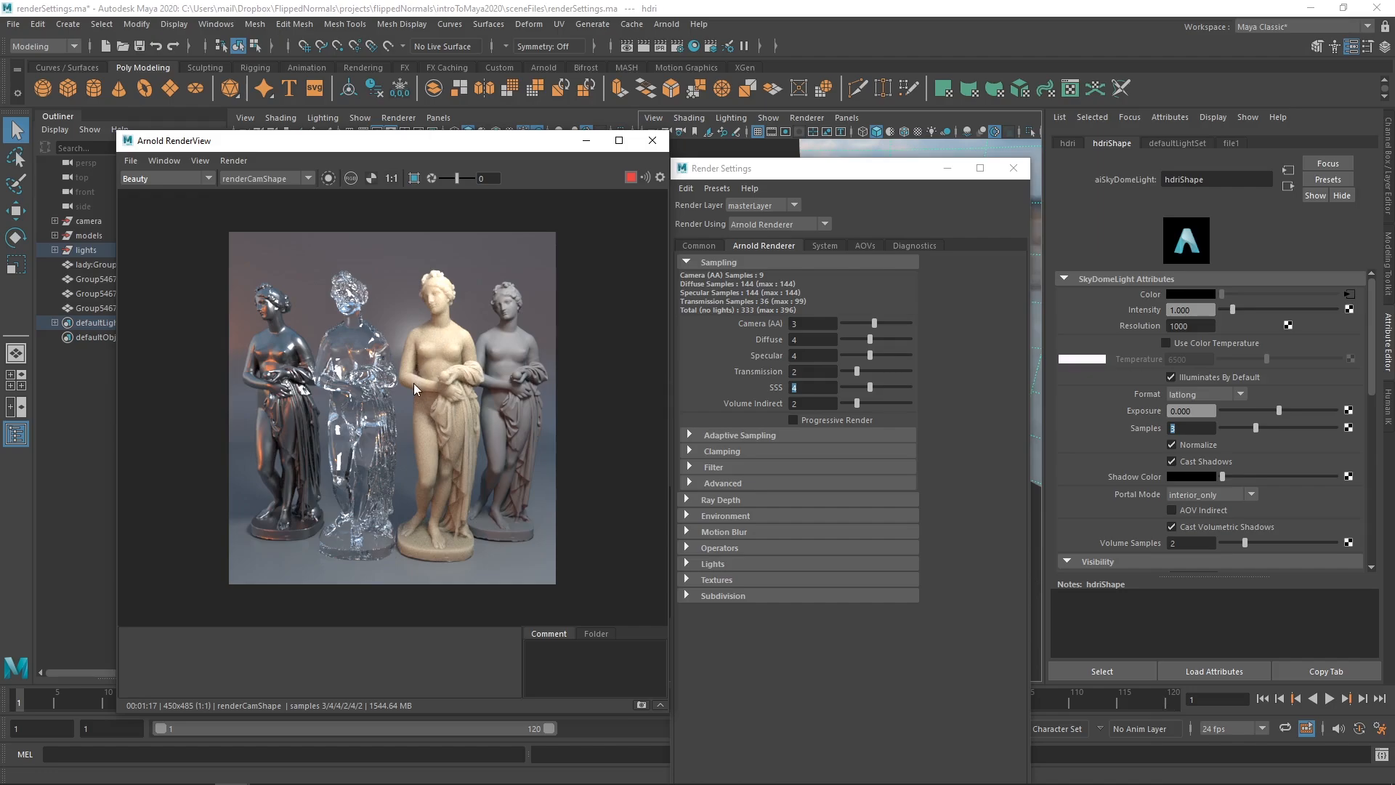
- Set SSS samples to 5 and show the transmission pass isolating the glass statue
{"action": "left_click", "coordinate": [804, 388]}
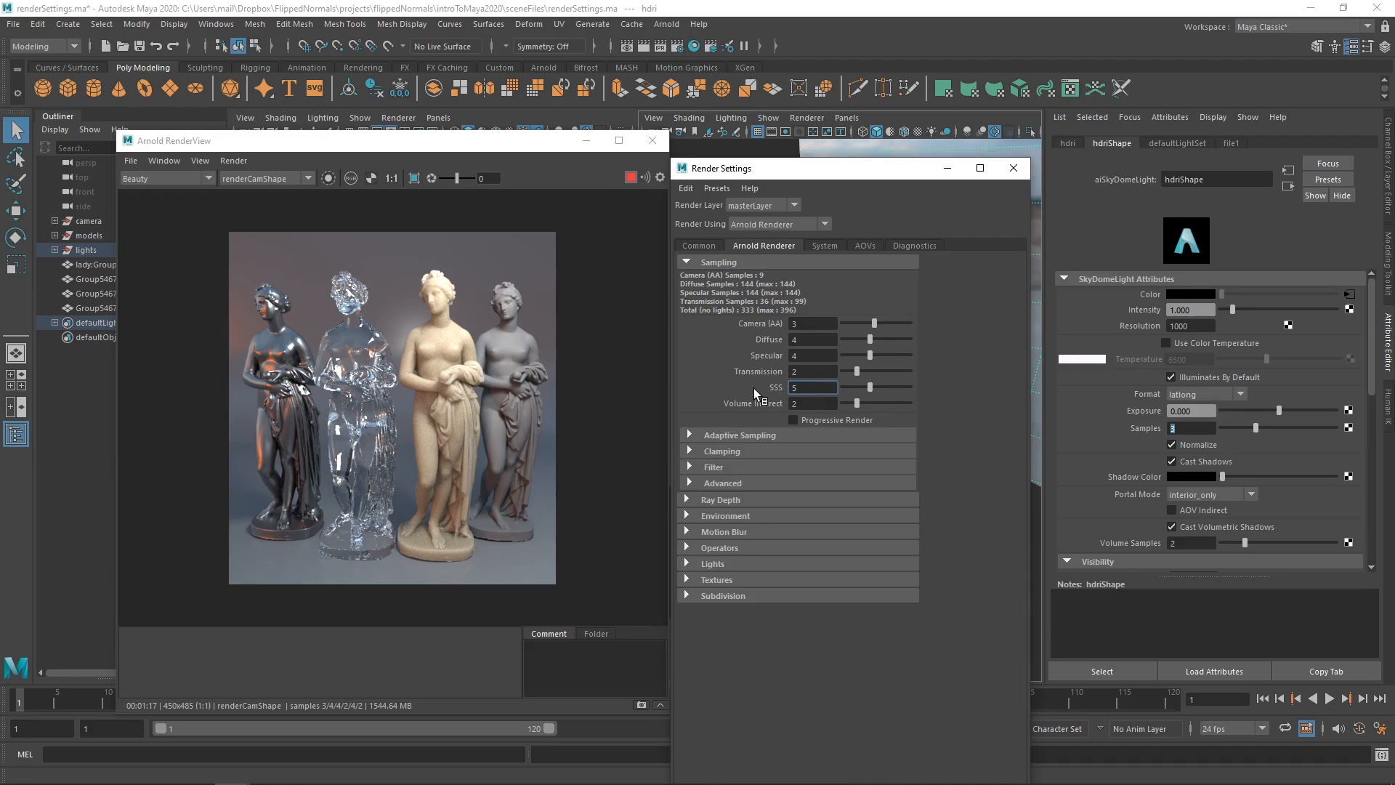
{"action": "type", "text": "5"}
{"action": "key", "text": "Return"}
{"action": "left_click", "coordinate": [157, 177]}
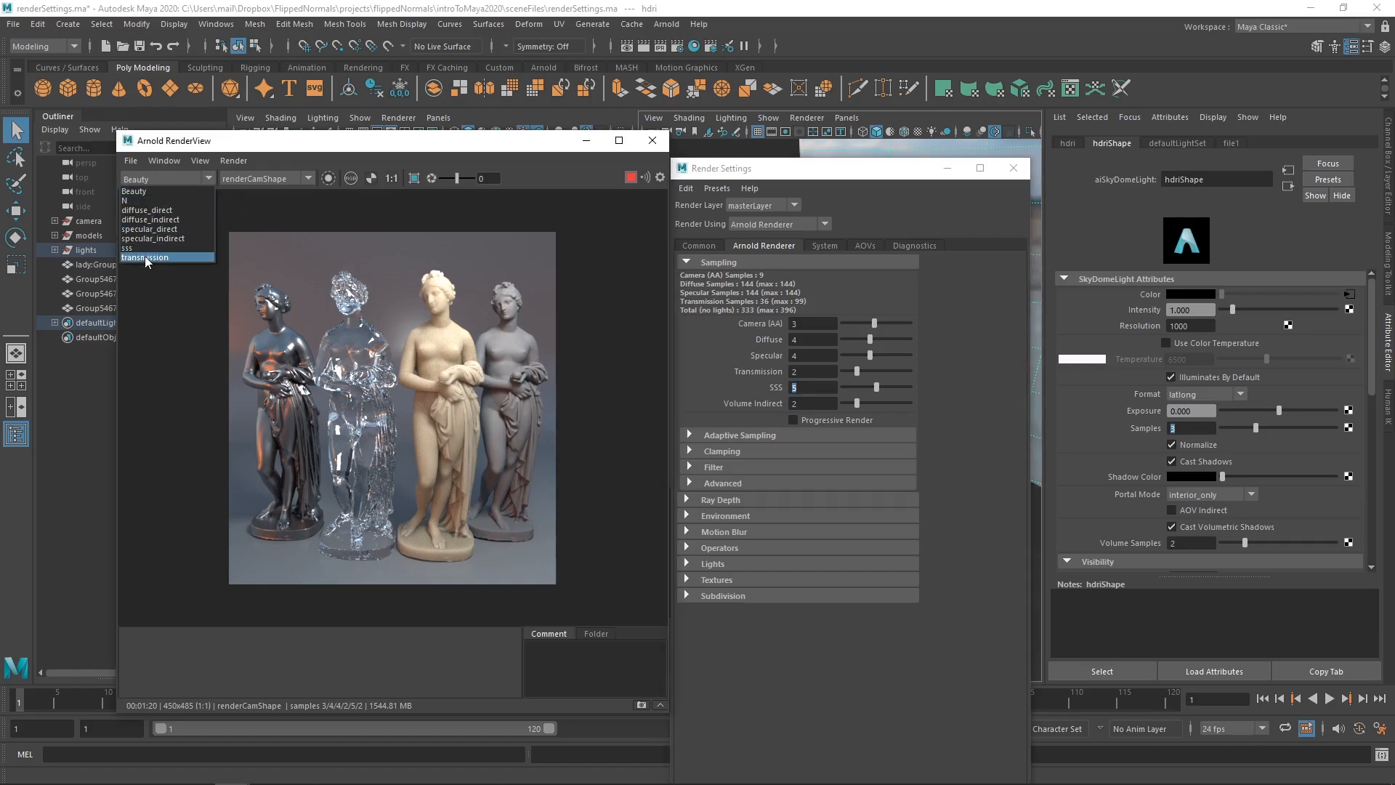
{"action": "left_click", "coordinate": [148, 258]}
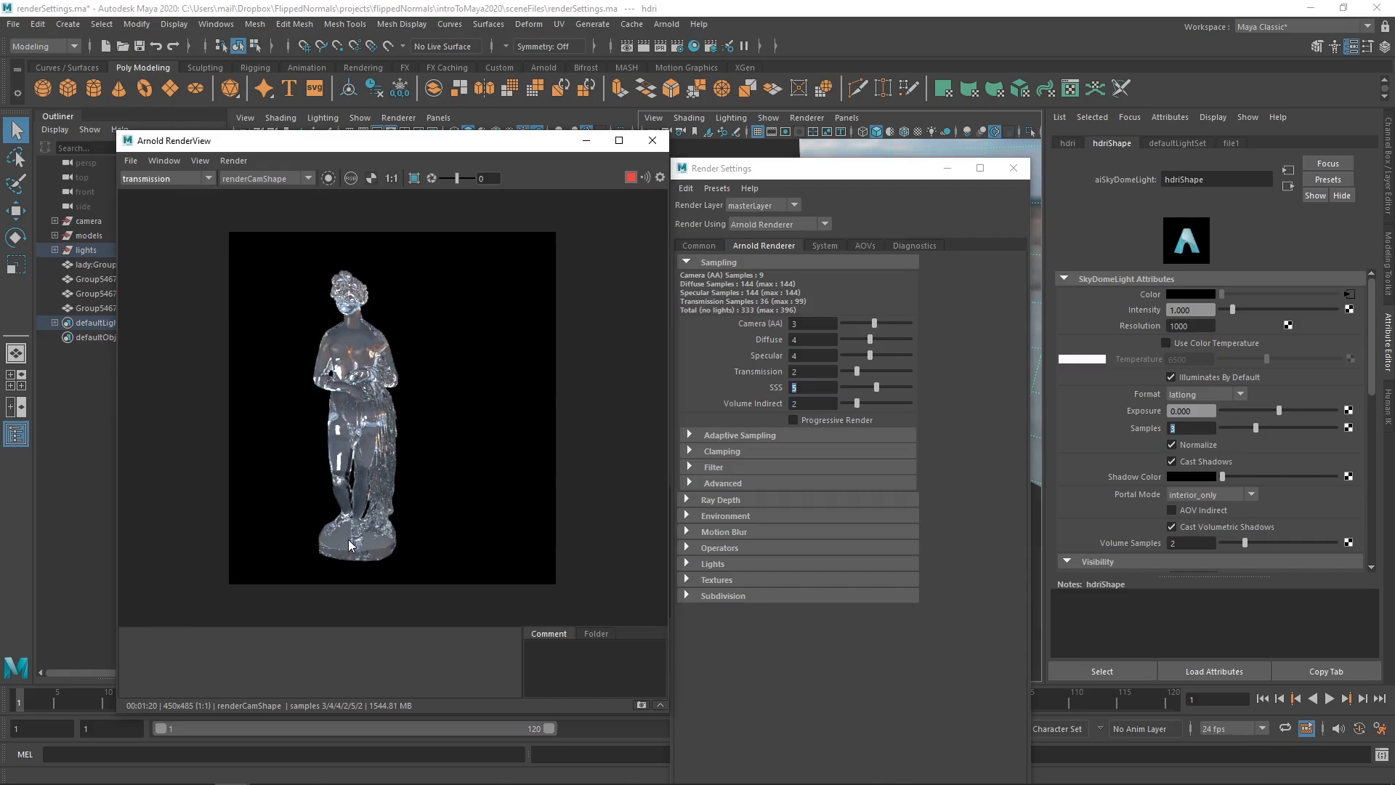
- Set Transmission samples to 4, bringing the total to 441 samples per pixel
{"action": "left_click", "coordinate": [792, 371]}
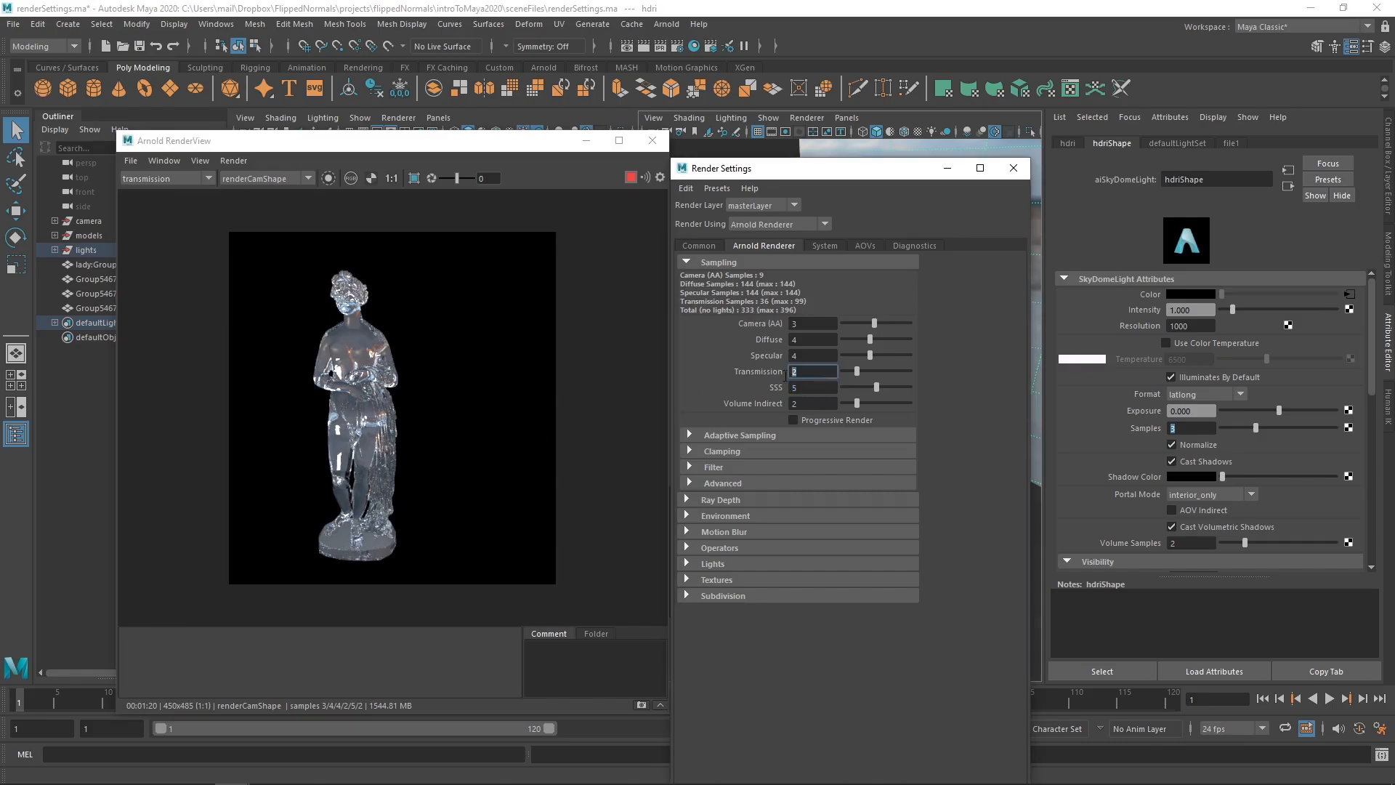
{"action": "type", "text": "4"}
{"action": "key", "text": "Return"}
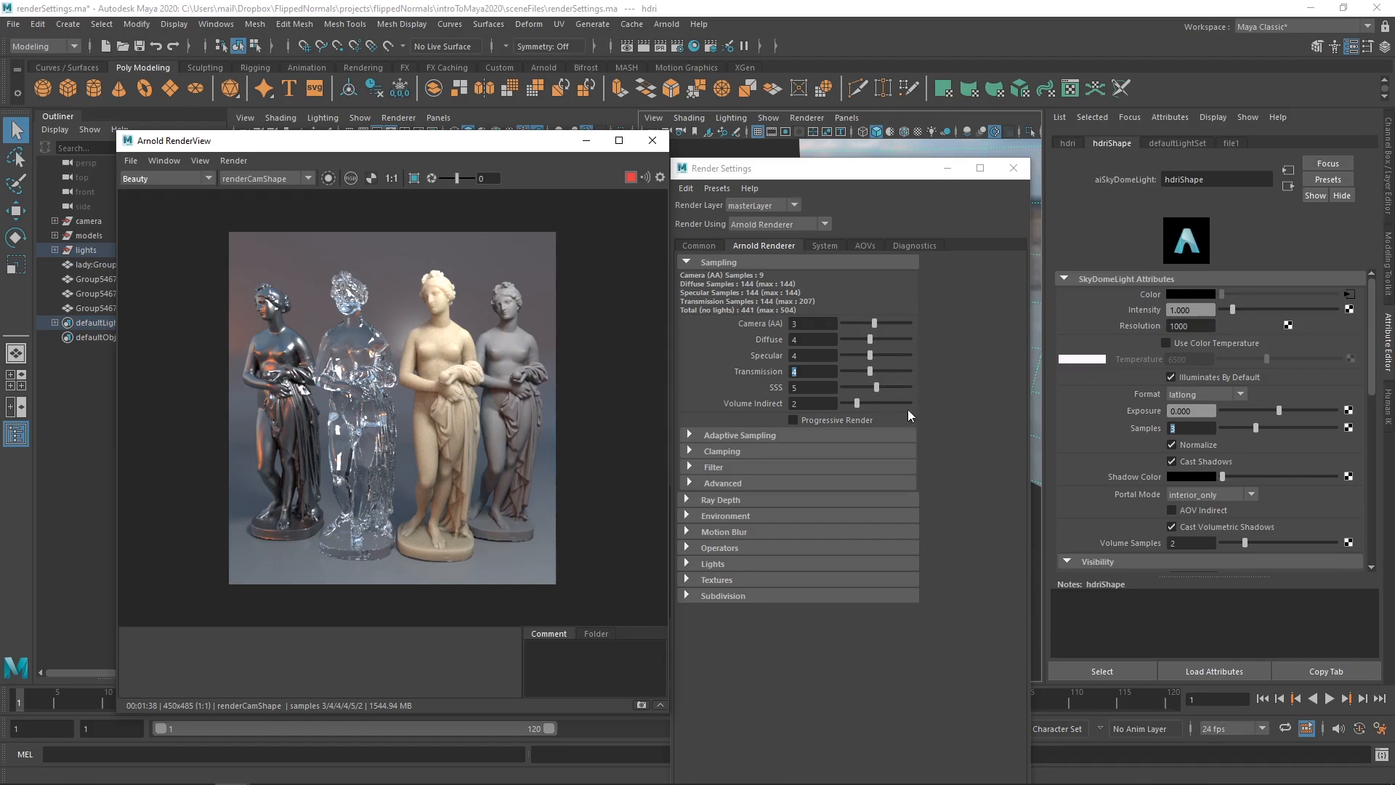
{"action": "left_click_drag", "start_coordinate": [809, 356], "coordinate": [774, 345]}
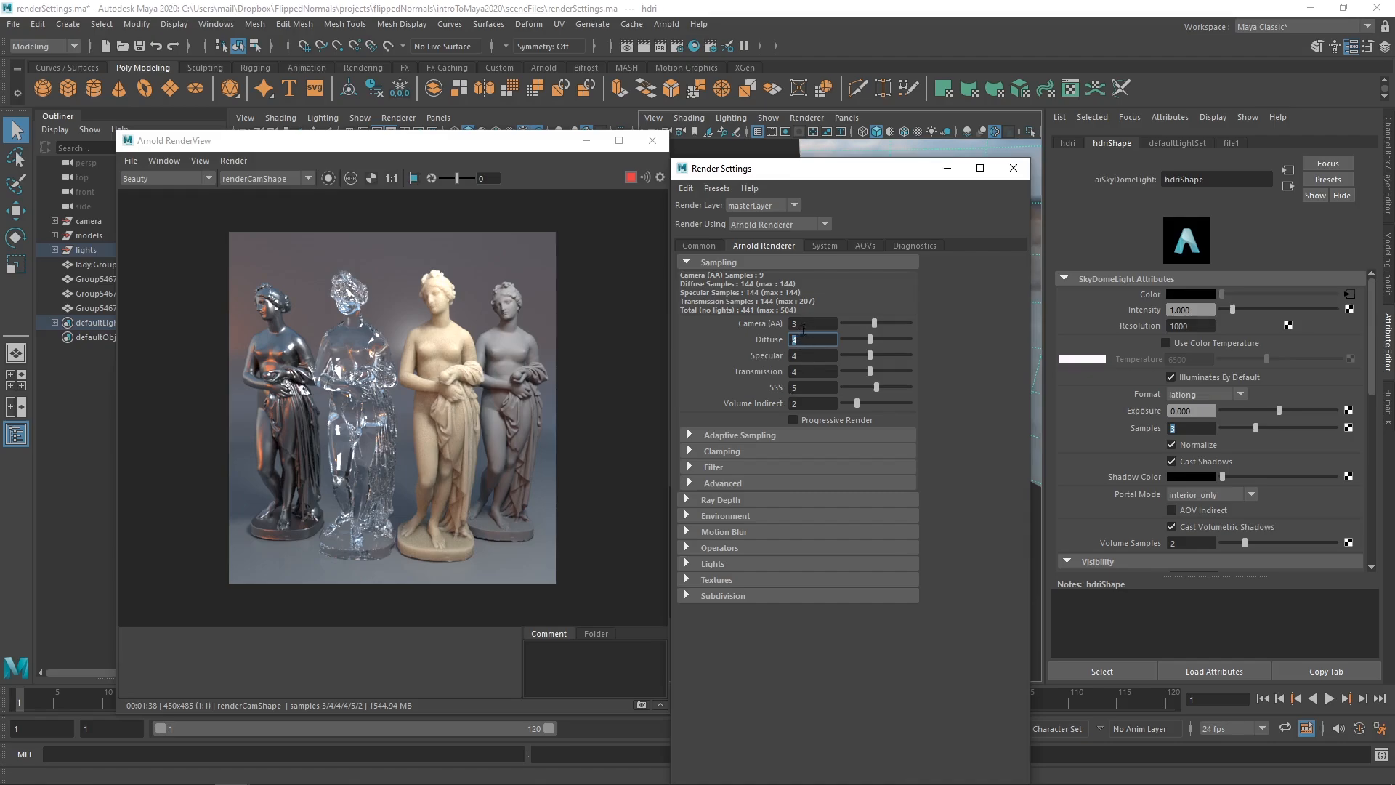
- Stop the IPR render and set Camera (AA) samples to 5, giving 25 camera samples
{"action": "left_click", "coordinate": [810, 325]}
{"action": "left_click", "coordinate": [631, 178]}
{"action": "left_click_drag", "start_coordinate": [810, 324], "coordinate": [740, 329]}
{"action": "type", "text": "5"}
{"action": "key", "text": "Return"}
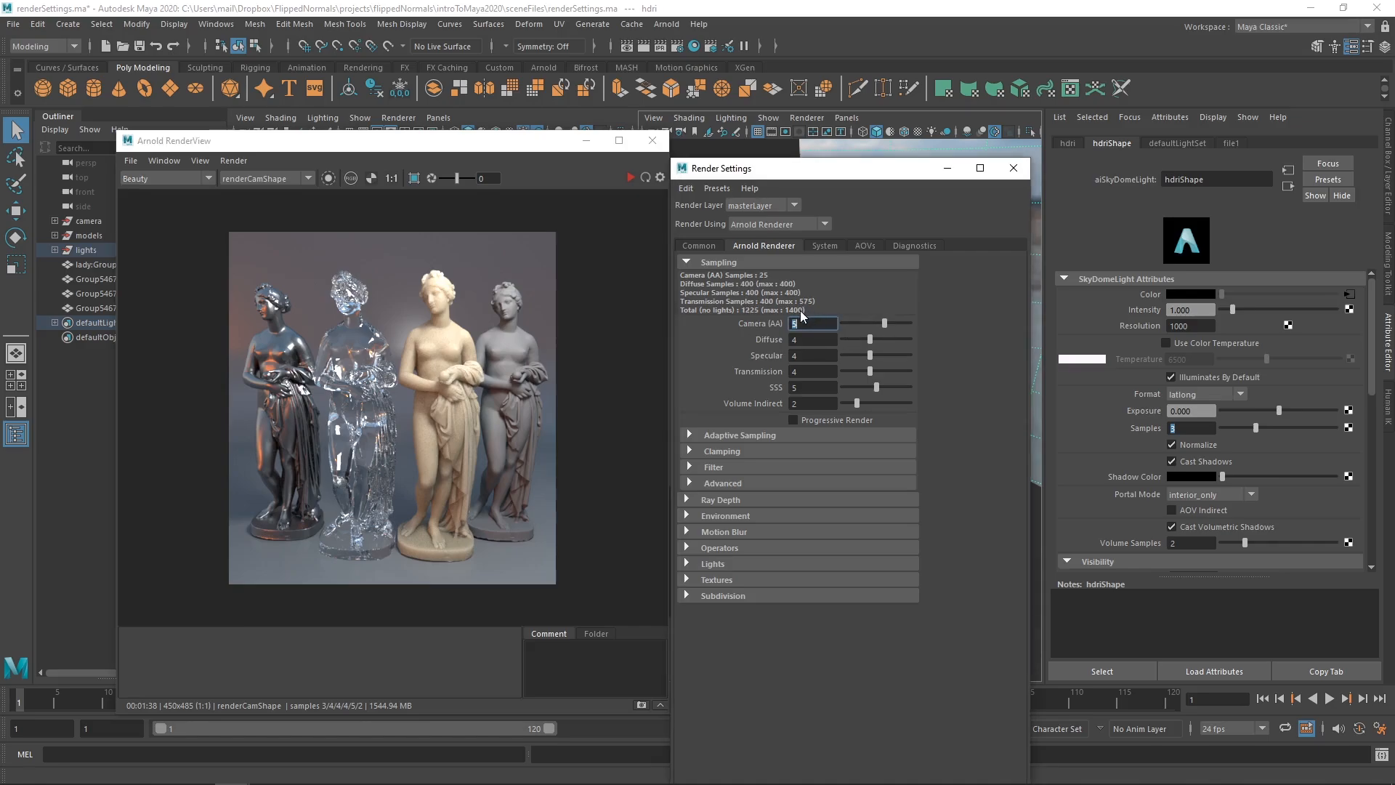